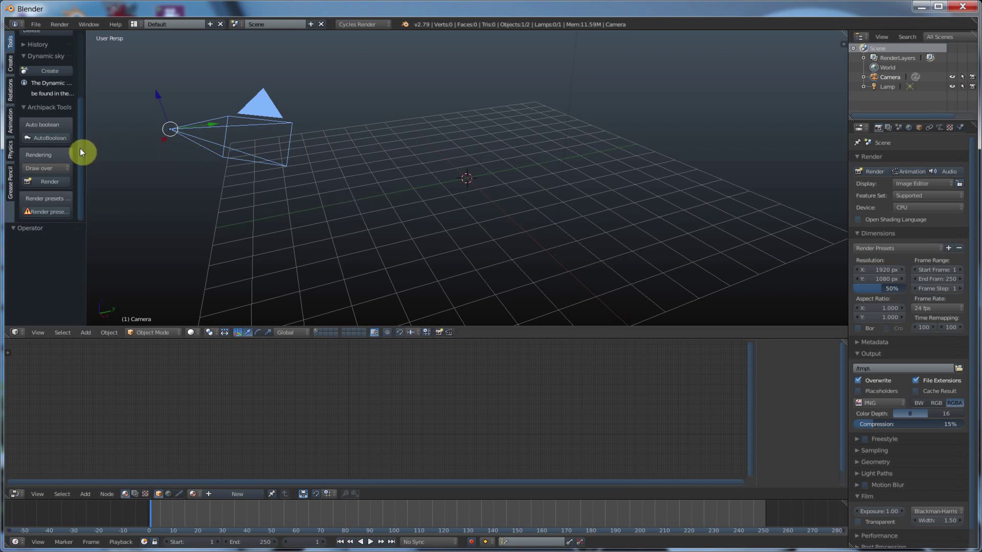
Add a grid plane and enlarge its radius to about 7.9
drag(81, 148, 81, 65)
click(10, 66)
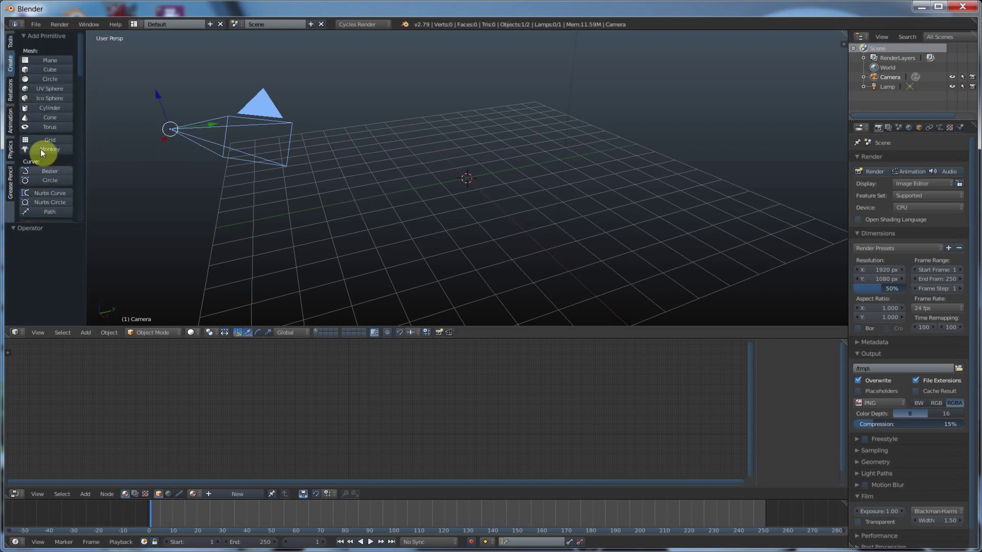
click(41, 138)
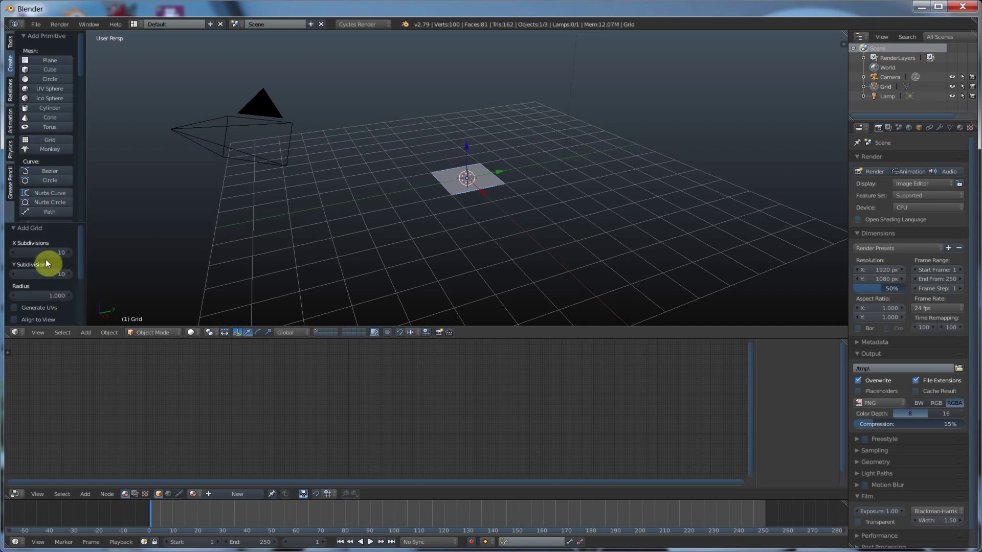
drag(46, 294, 409, 239)
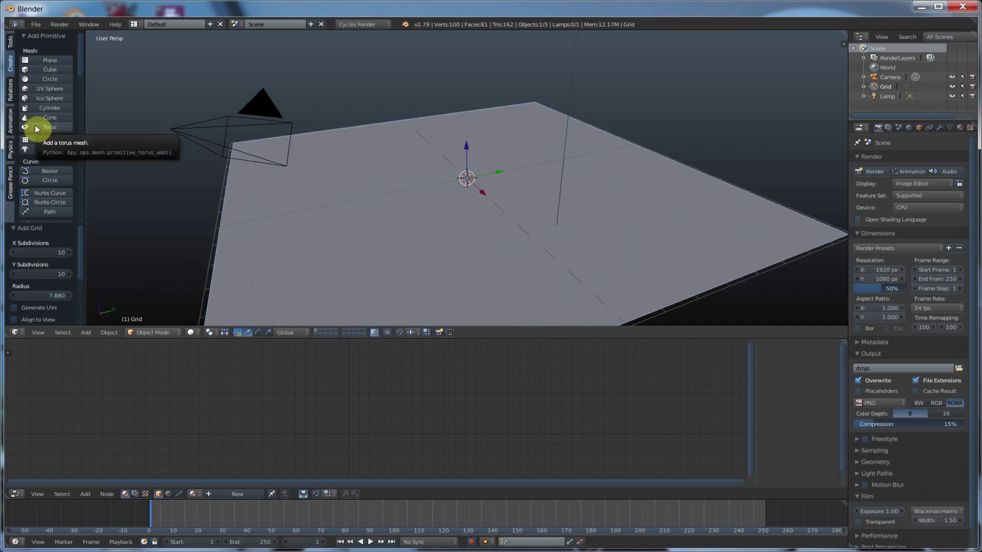
Add a torus at the scene centre and lift it slightly along Z
click(38, 128)
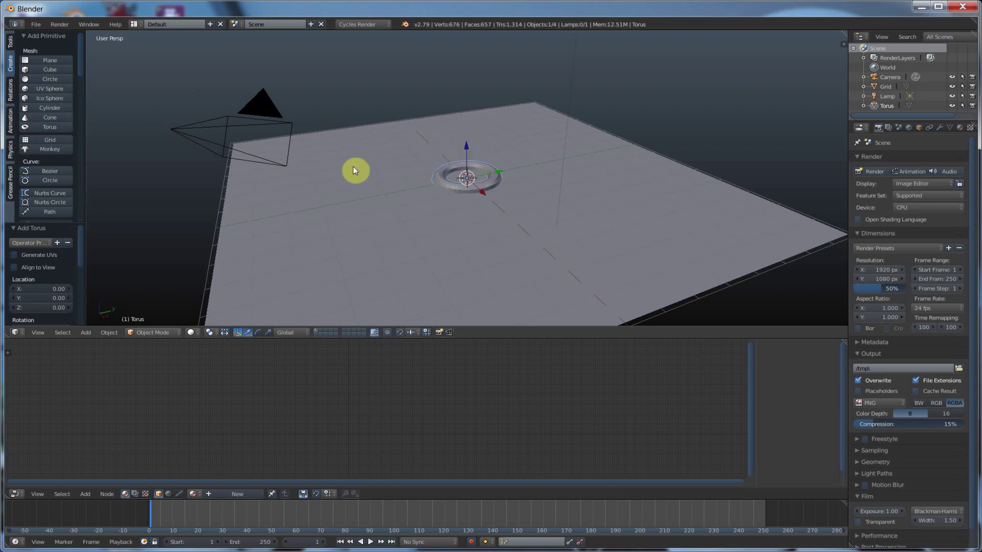
scroll(24, 265, down, 5)
drag(465, 145, 464, 136)
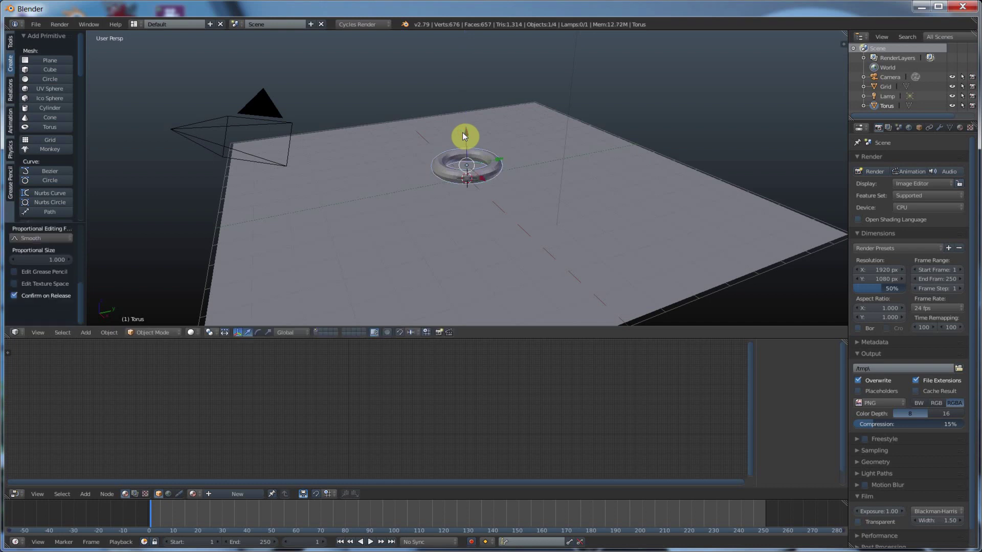
Select the camera and switch the viewport to the camera view with Numpad 0
right_click(256, 107)
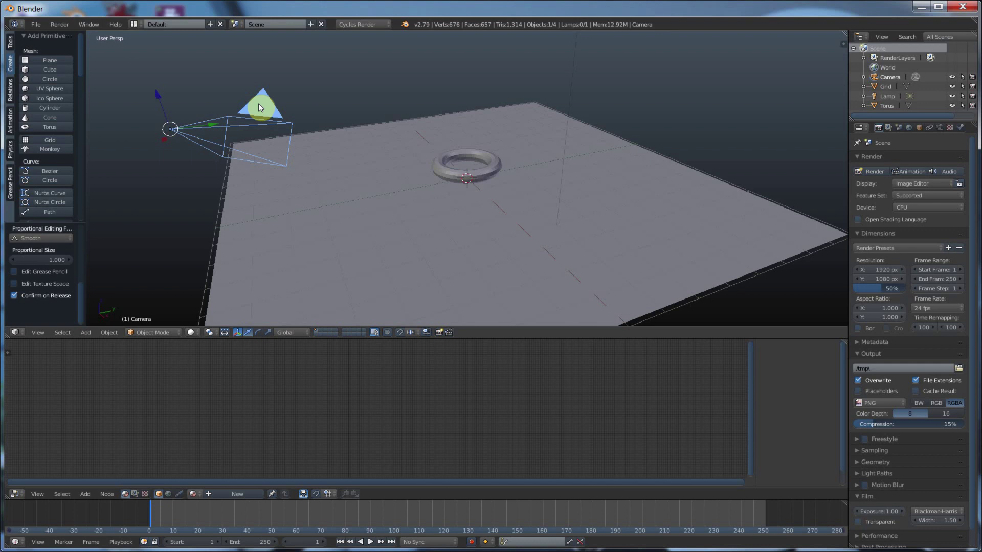
key(KP_0)
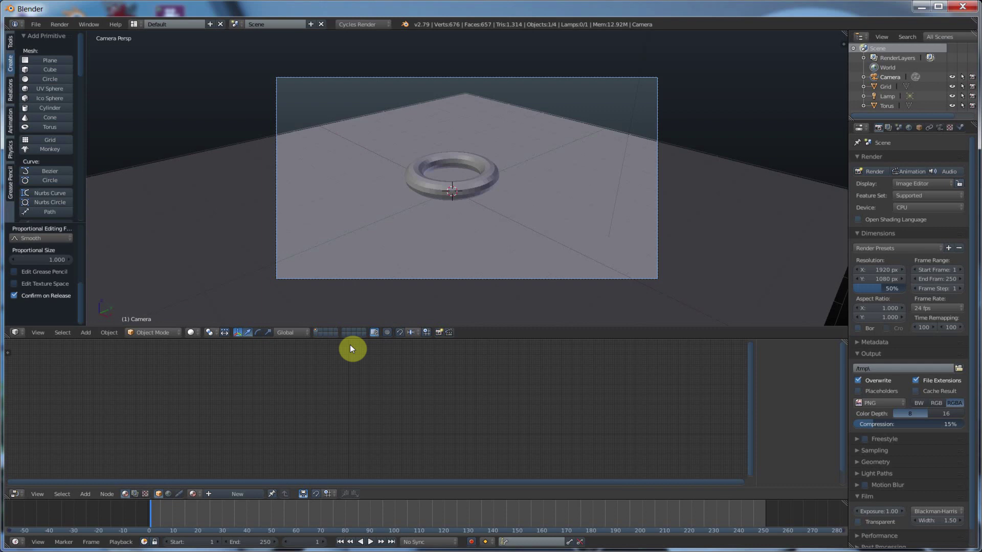
middle_drag(381, 200, 722, 188)
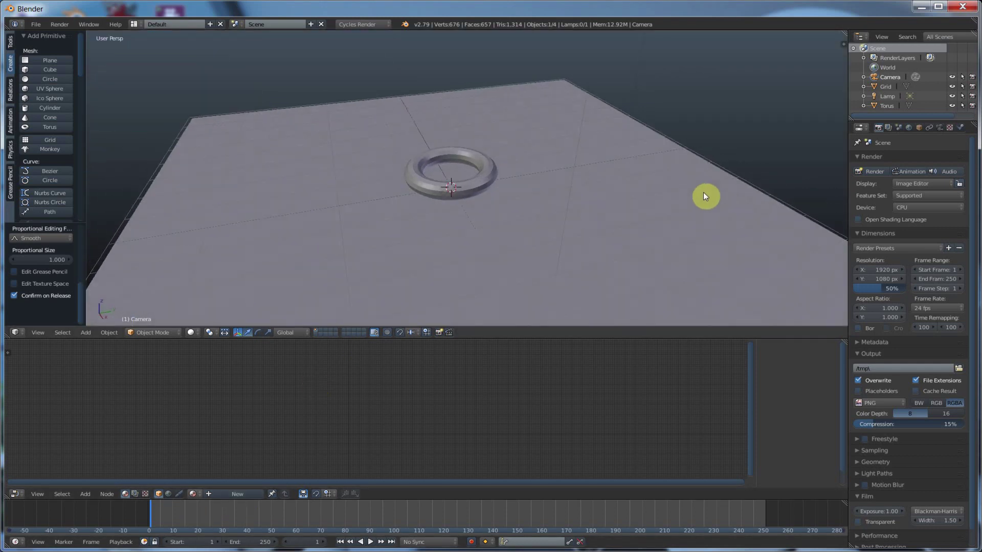
scroll(704, 192, down, 5)
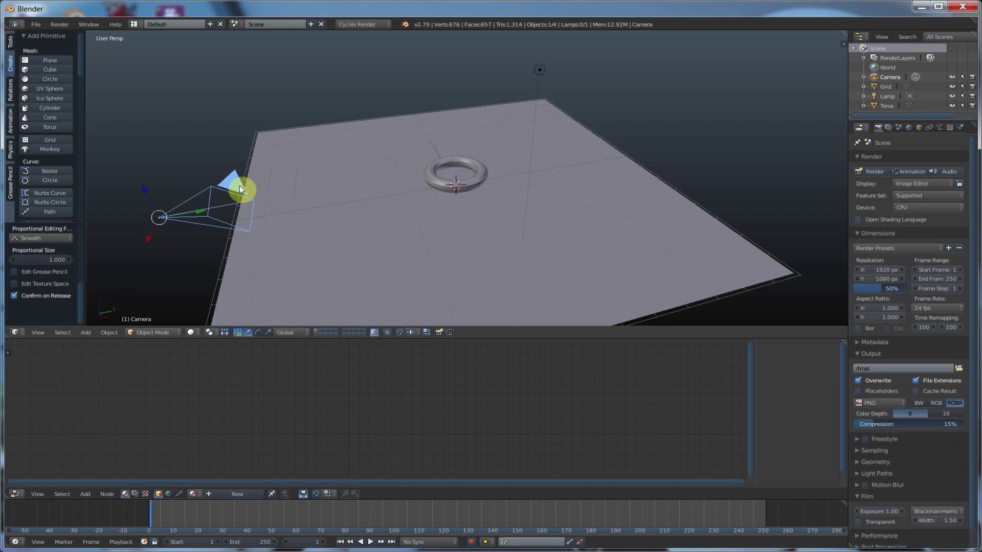
key(KP_0)
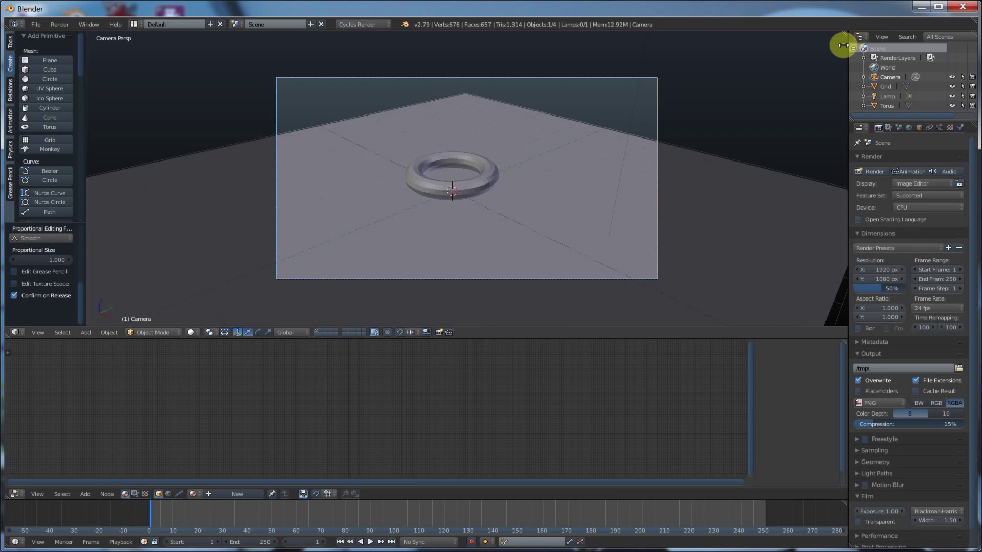
Enable Lock Camera to View, then orbit and zoom so the torus fills the frame
key(n)
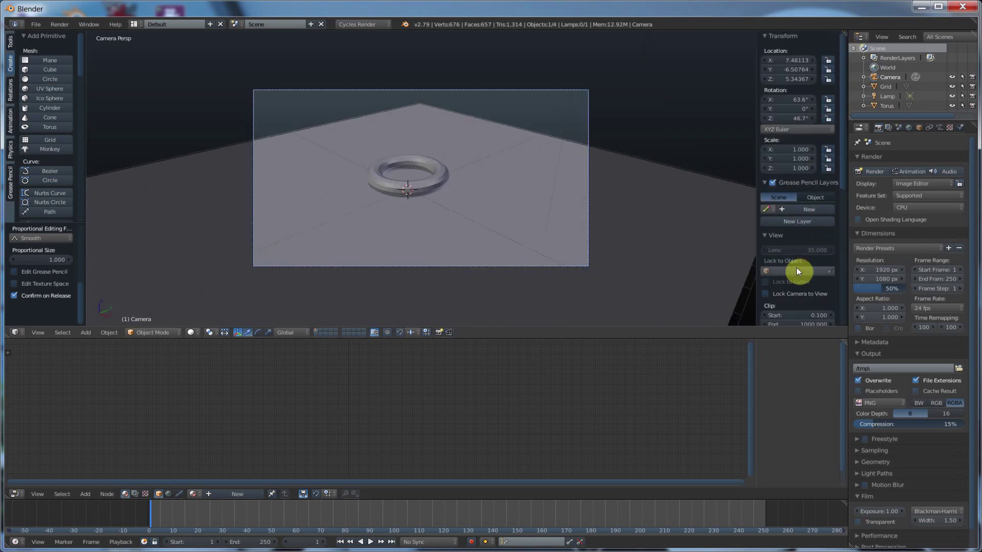
scroll(774, 293, down, 2)
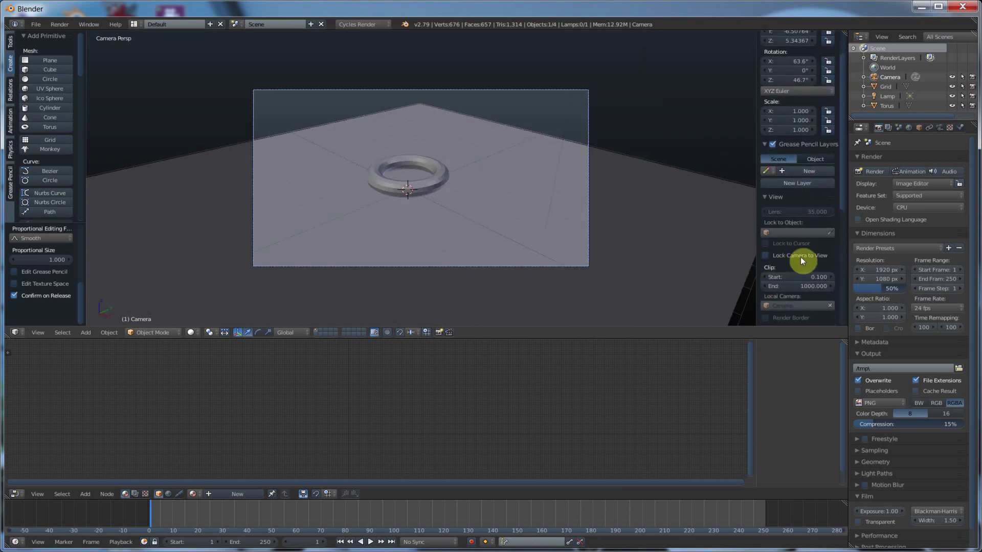
click(764, 256)
middle_drag(655, 241, 504, 220)
scroll(517, 216, up, 3)
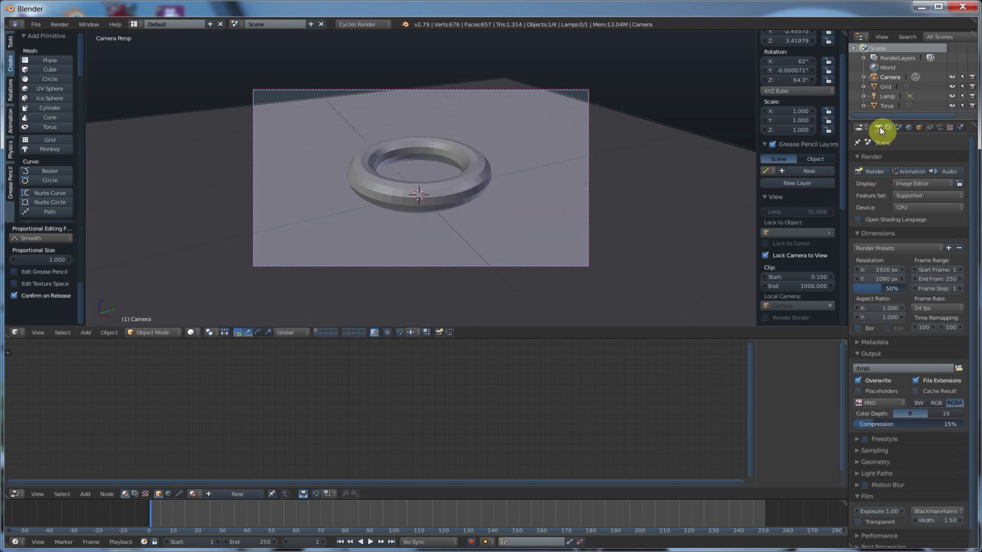
Render the scene in Cycles, then inspect the Image menu and Display options
click(870, 170)
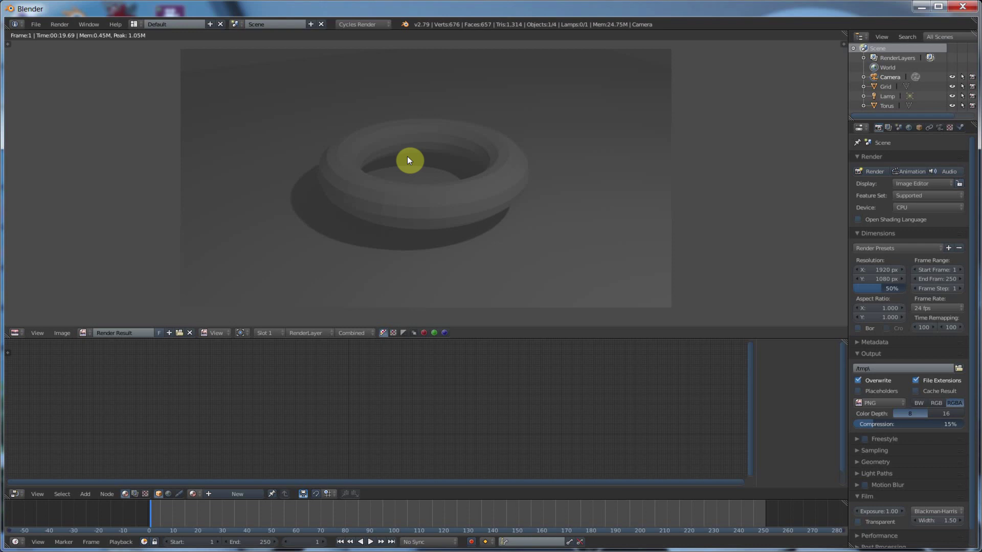
click(63, 333)
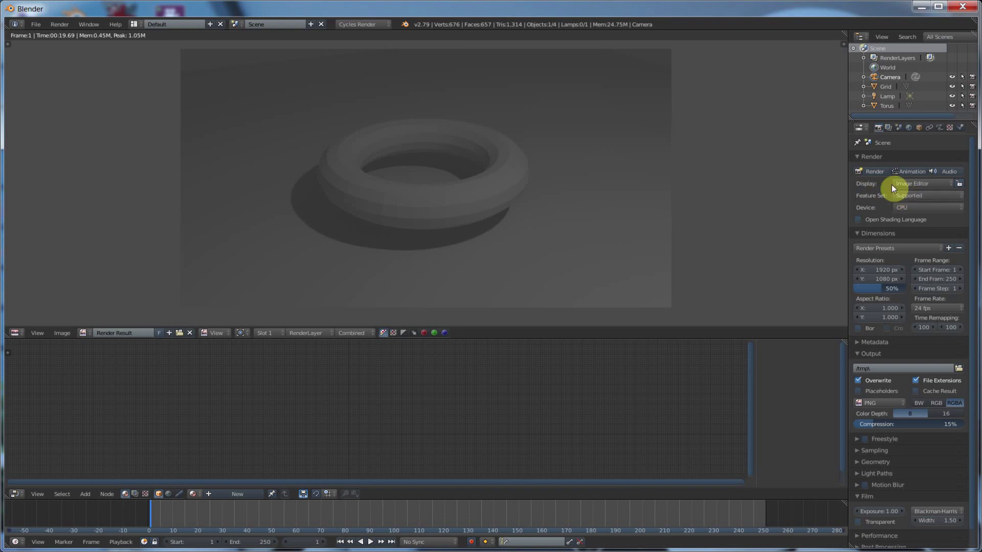
click(918, 184)
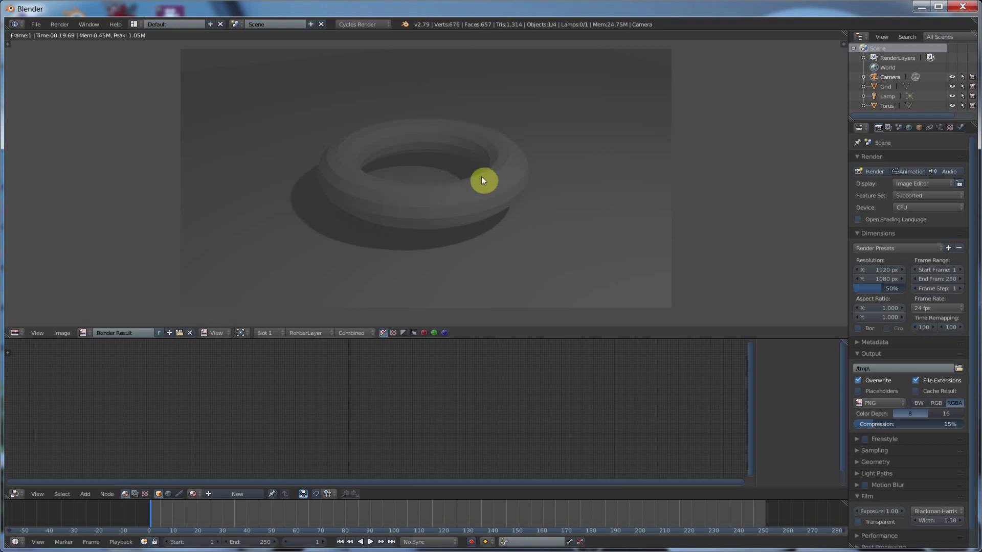
middle_drag(482, 182, 508, 162)
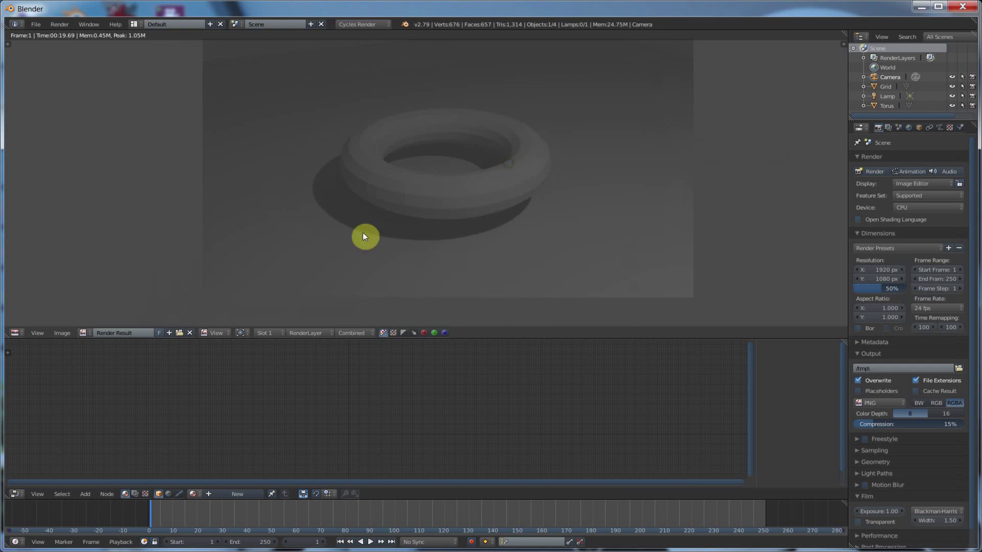
Toggle the top area between 3D View and UV/Image Editor, finishing on 3D View
click(16, 334)
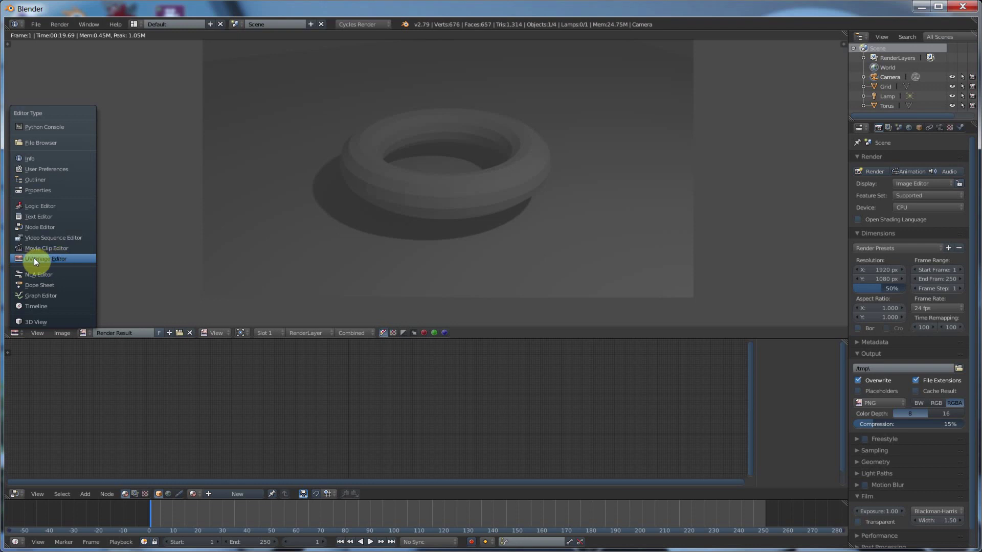
click(35, 323)
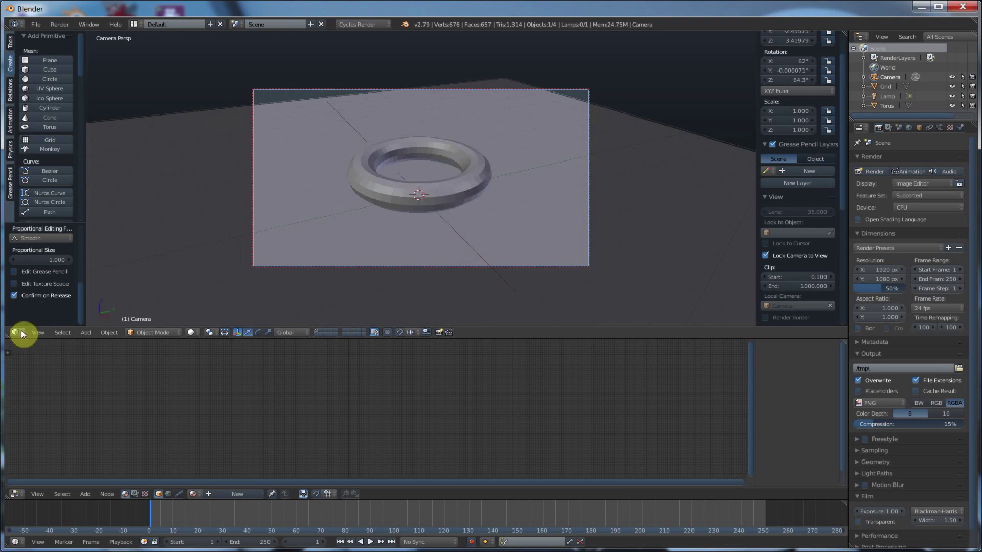
click(17, 334)
click(44, 258)
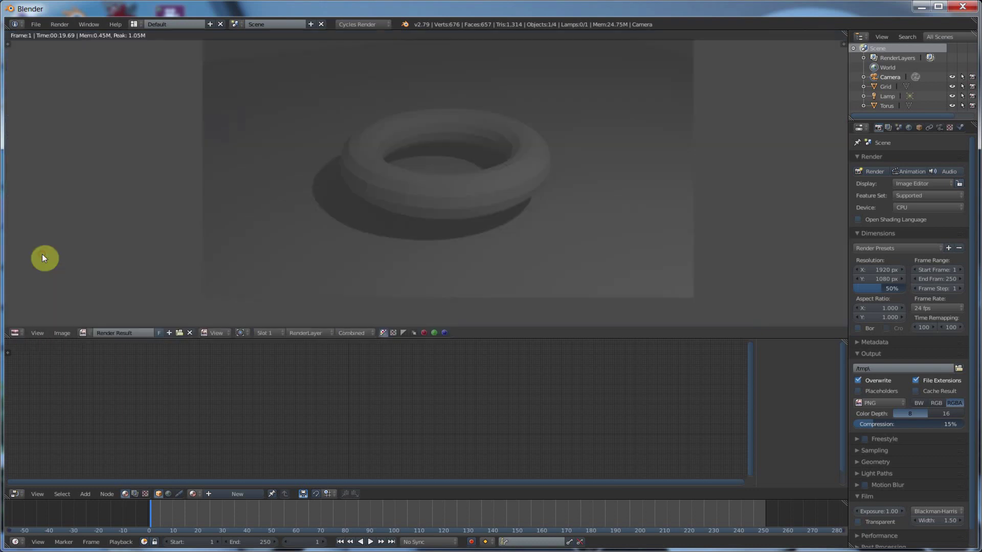
click(23, 331)
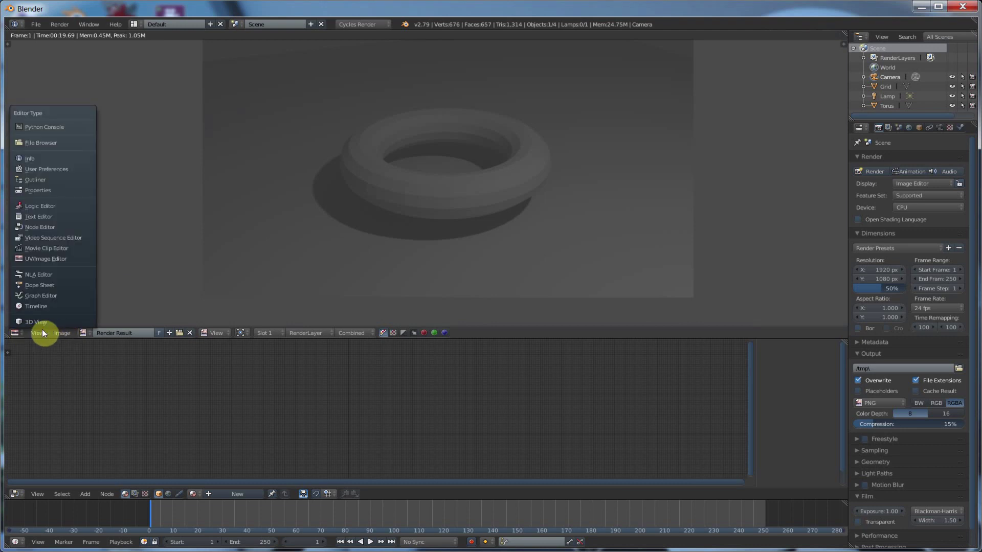
click(29, 324)
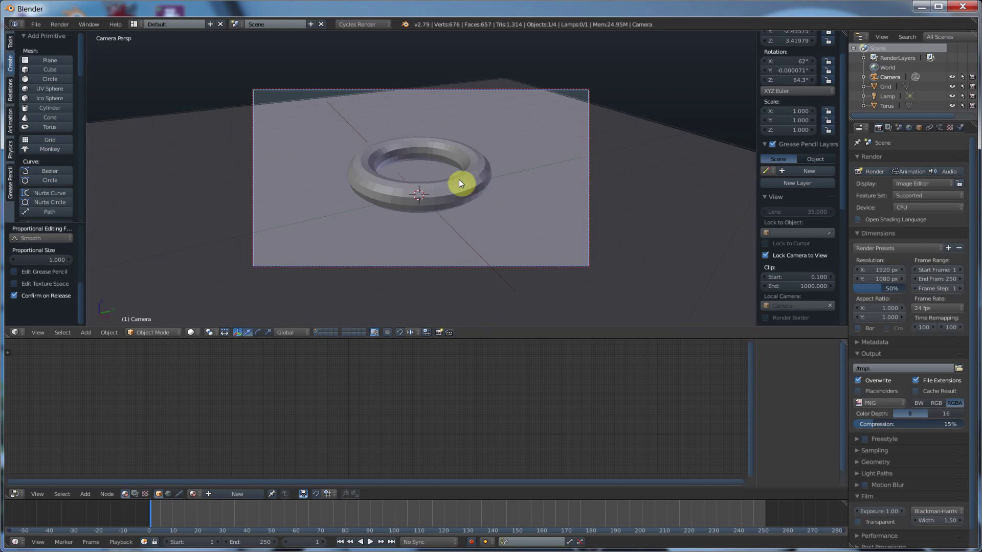
Give the grid a new Diffuse BSDF material and tidy its nodes in the node editor
right_click(522, 138)
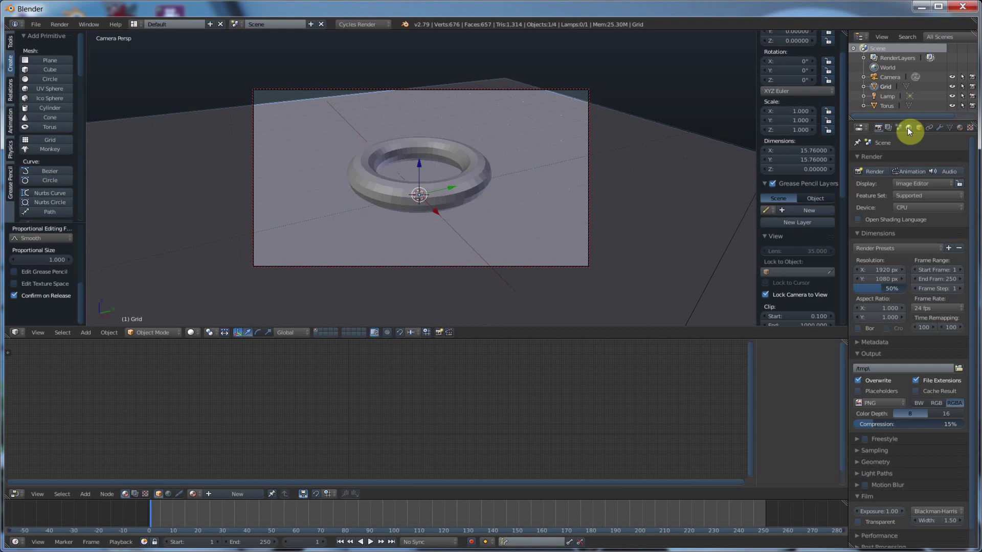
click(959, 128)
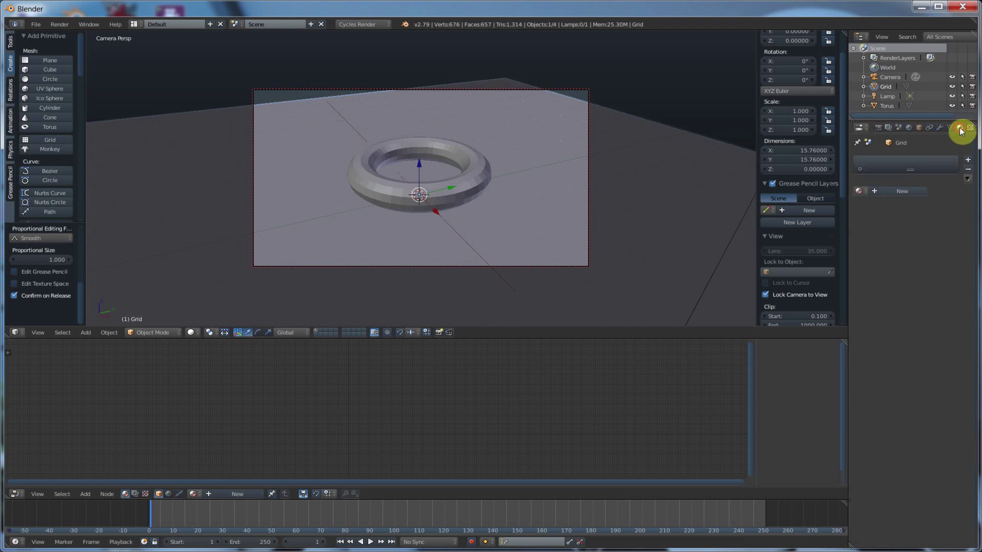
click(886, 195)
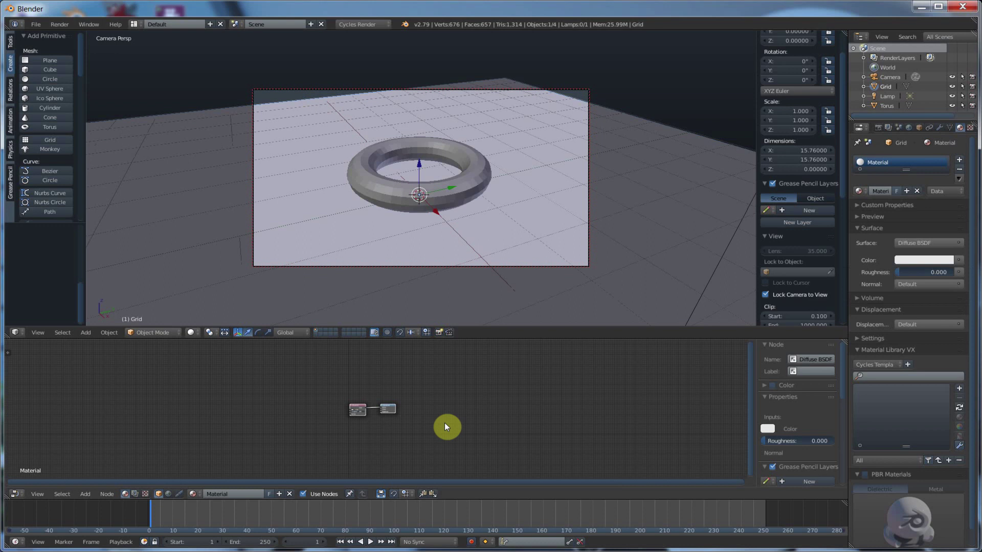
scroll(386, 429, up, 10)
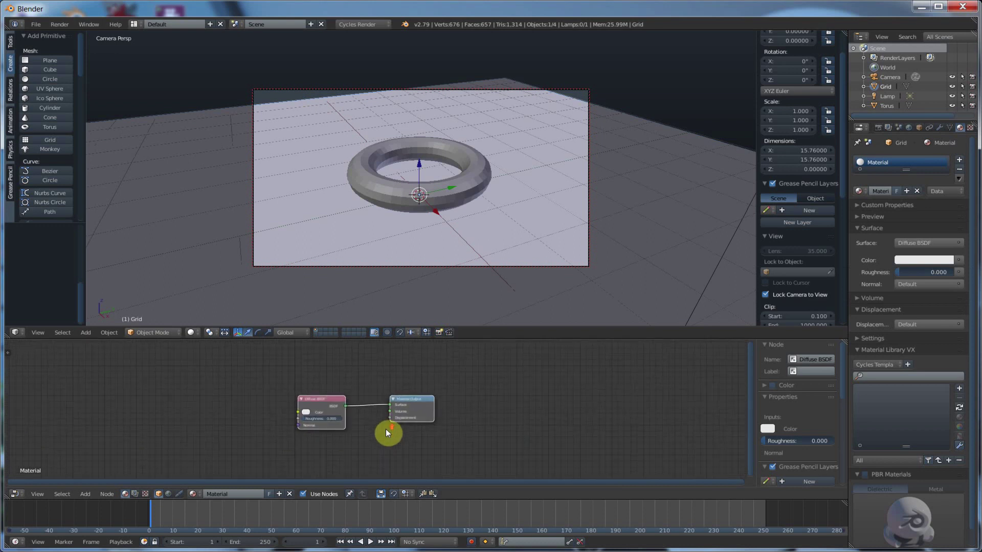
drag(423, 399, 436, 389)
drag(287, 393, 333, 400)
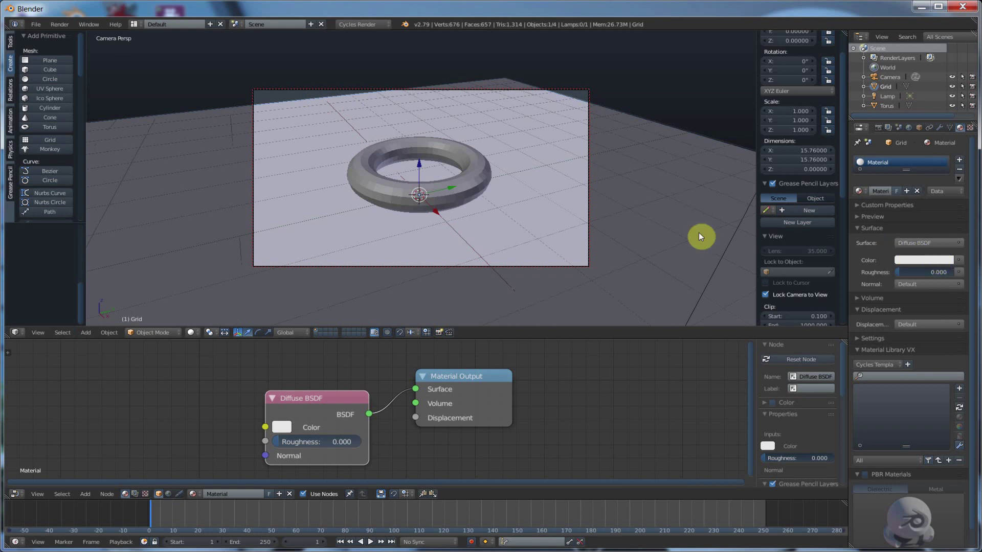
Give the torus a new Diffuse BSDF material coloured blue (R 0.054, G 0.458, B 0.8)
right_click(452, 148)
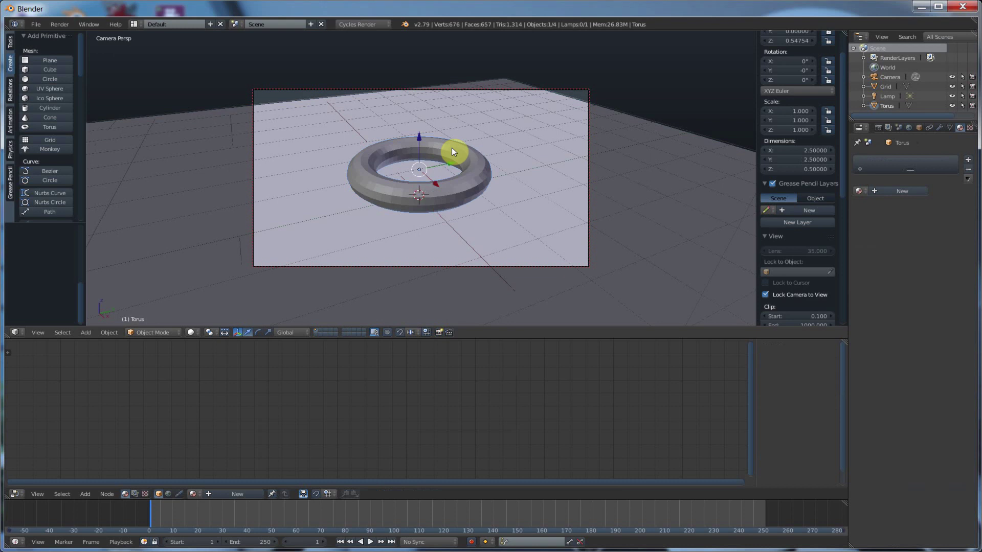
click(879, 192)
click(913, 243)
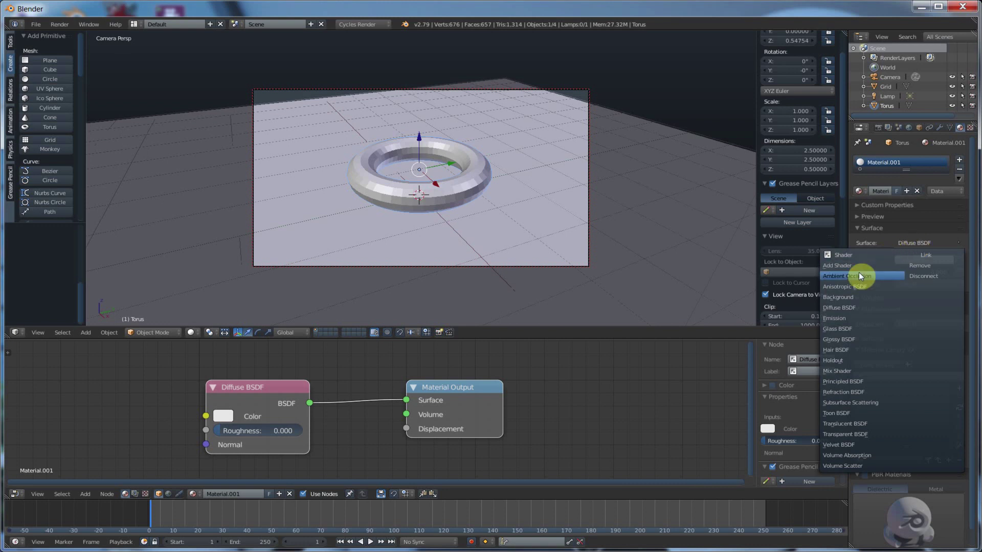
click(914, 230)
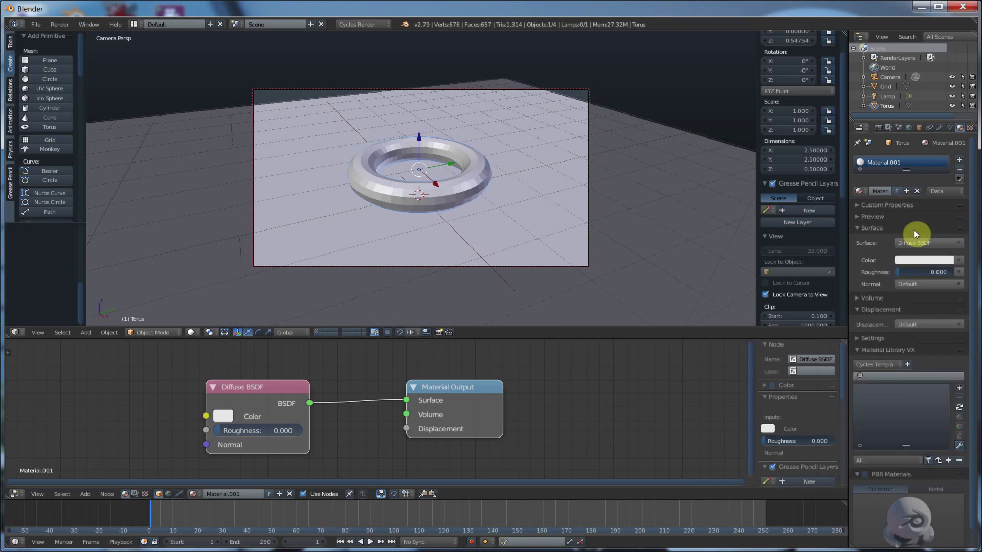
click(918, 260)
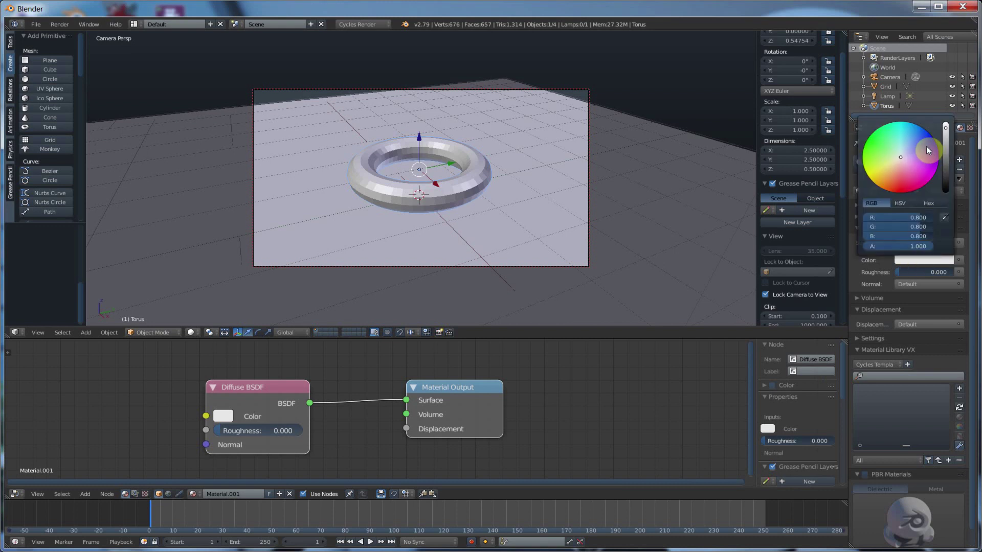
mouse_move(927, 150)
mouse_down()
mouse_move(902, 145)
mouse_move(901, 168)
mouse_move(908, 145)
mouse_up()
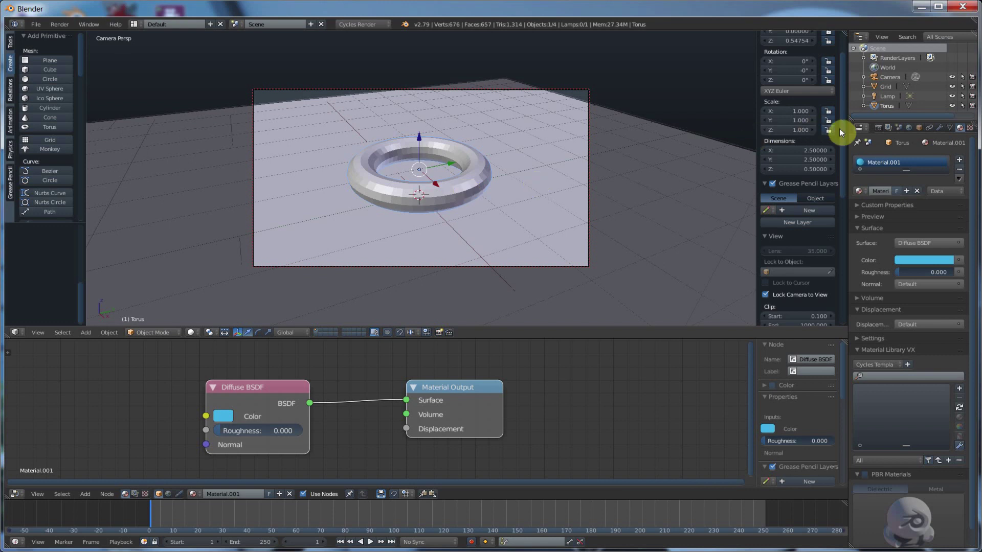
click(878, 128)
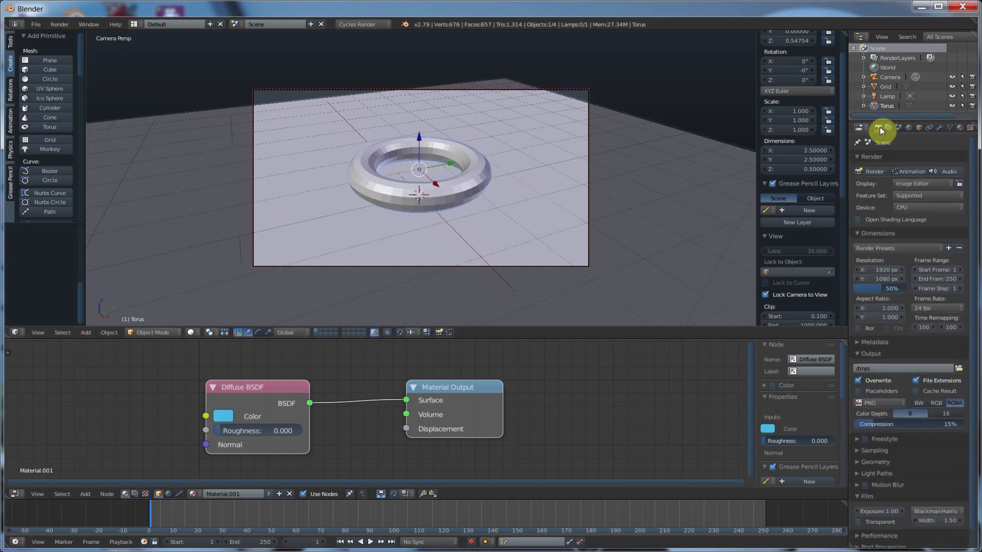
Render the frame again to see the blue torus in Cycles
click(878, 169)
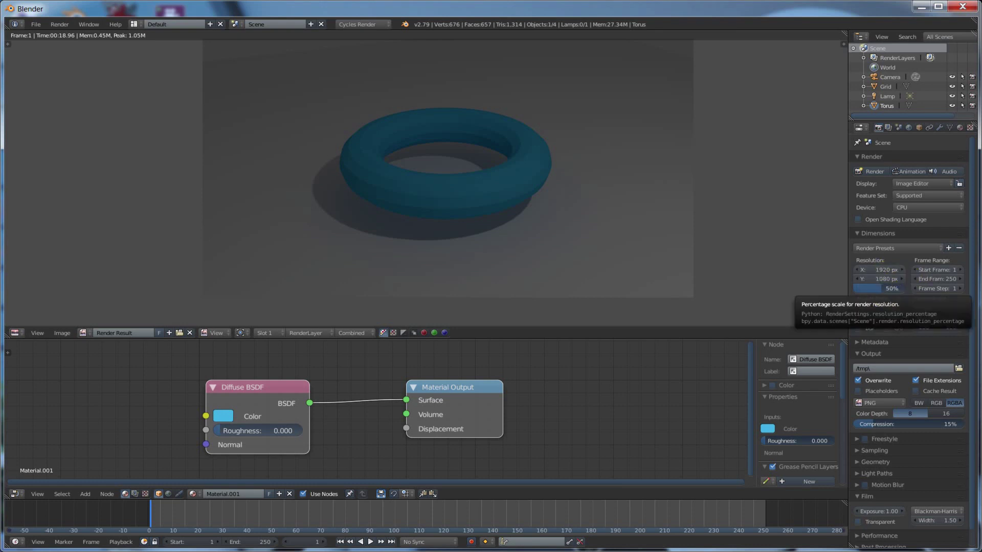
Set the render resolution scale to 100%, browsing render presets without changing them
drag(880, 287, 896, 287)
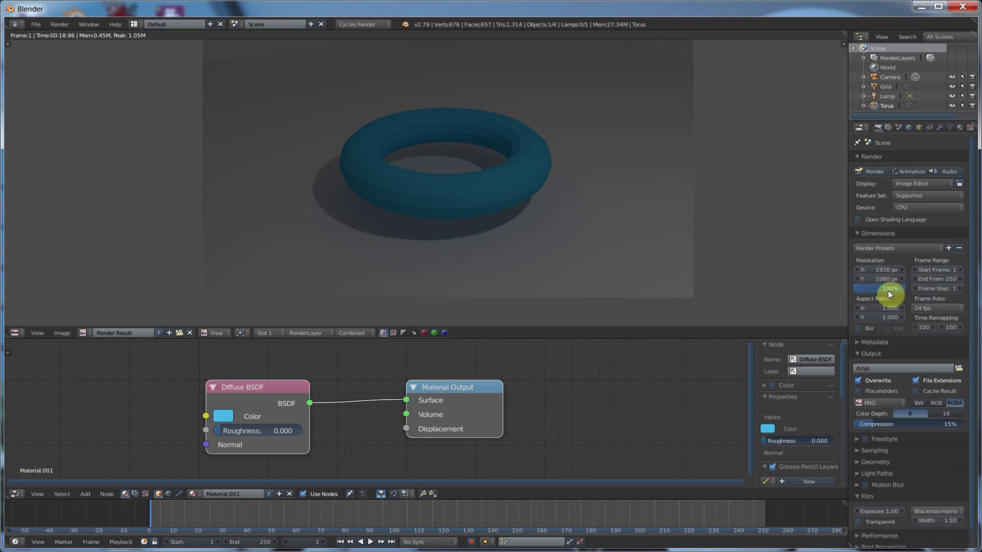
click(886, 270)
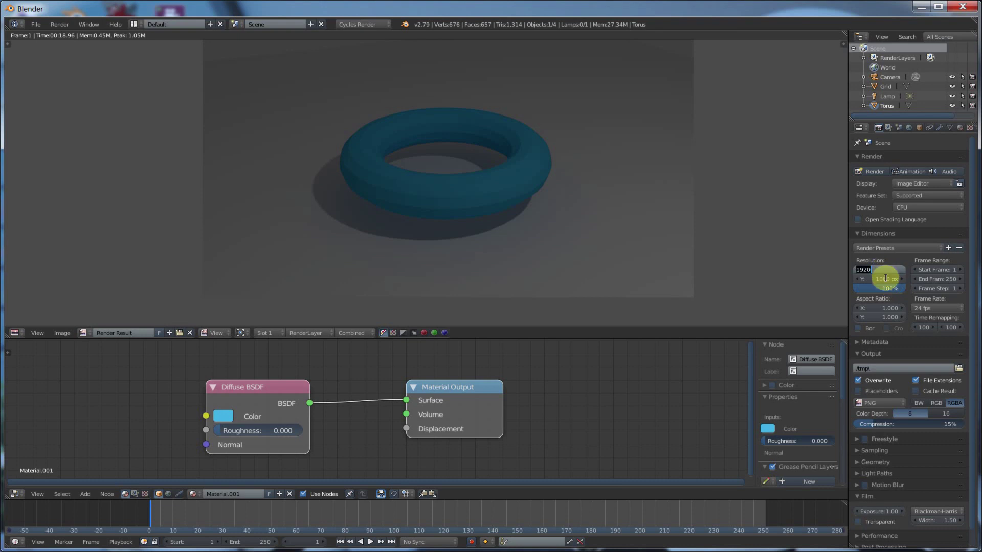
click(878, 247)
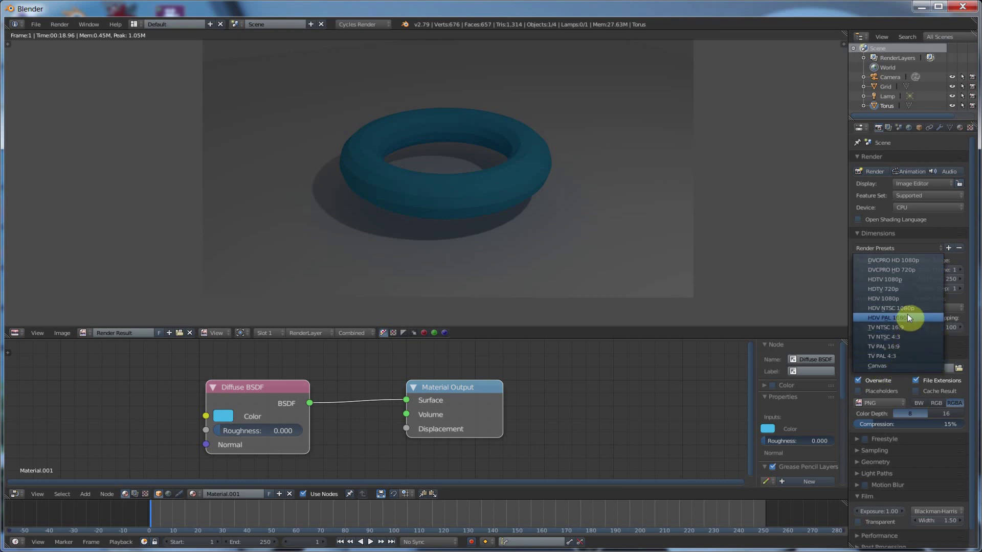
click(903, 240)
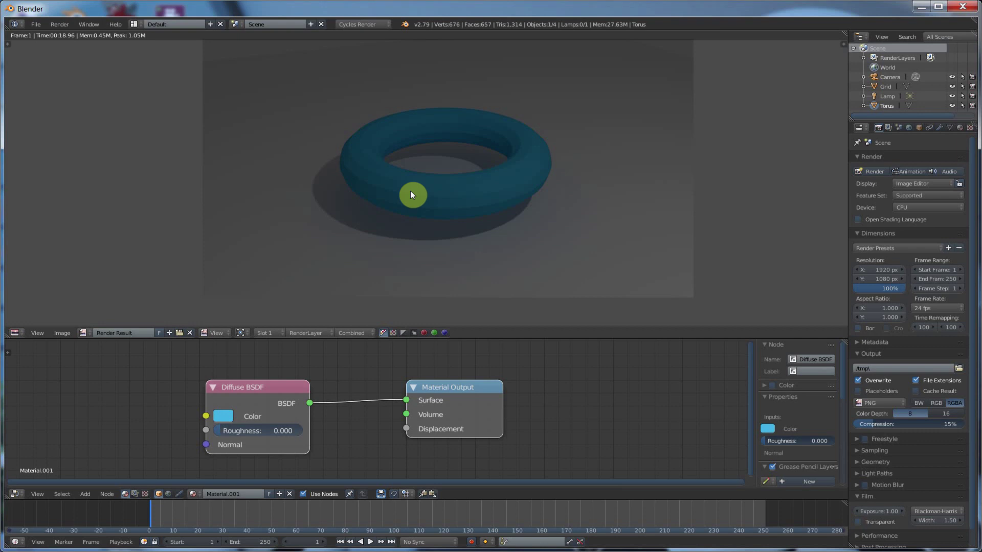
Switch the upper area from the render back to the 3D viewport
click(15, 333)
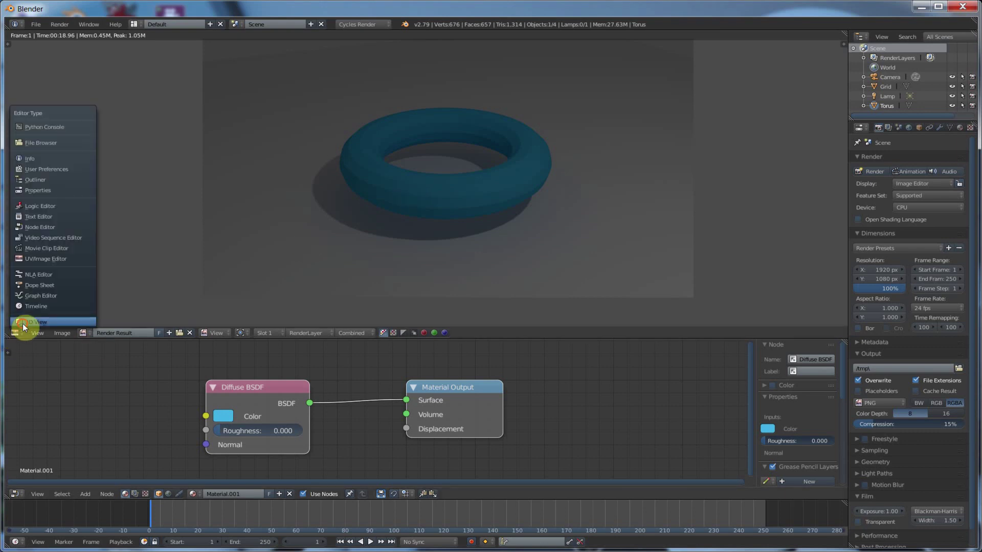
click(22, 323)
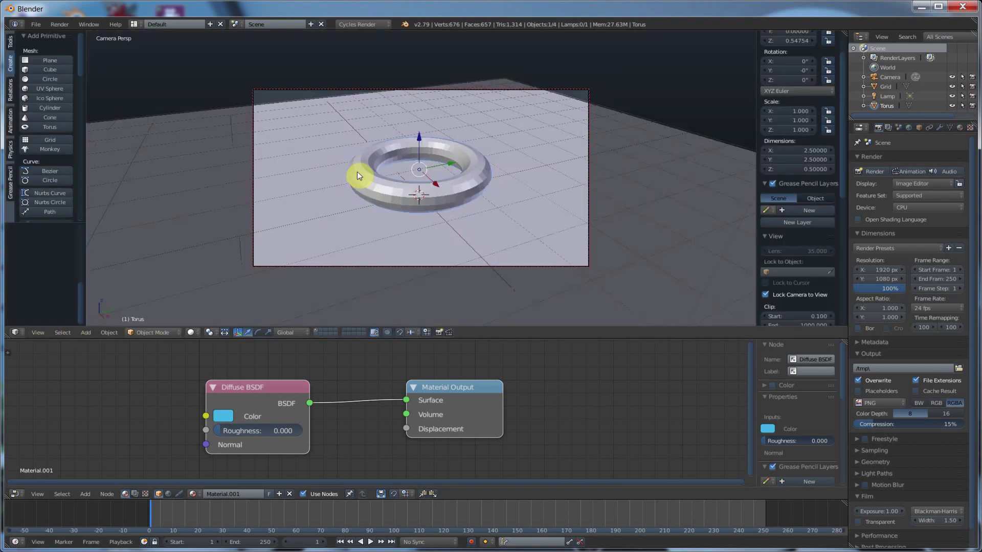
click(505, 541)
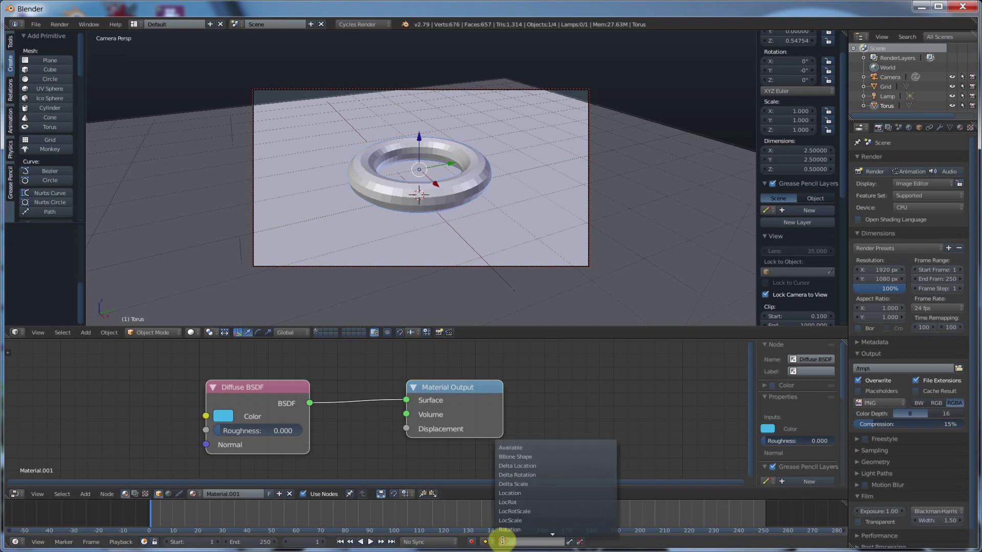
Keyframe the torus location at frame 1, then at frame 24 raise it to Z 1.26751
click(521, 495)
click(567, 541)
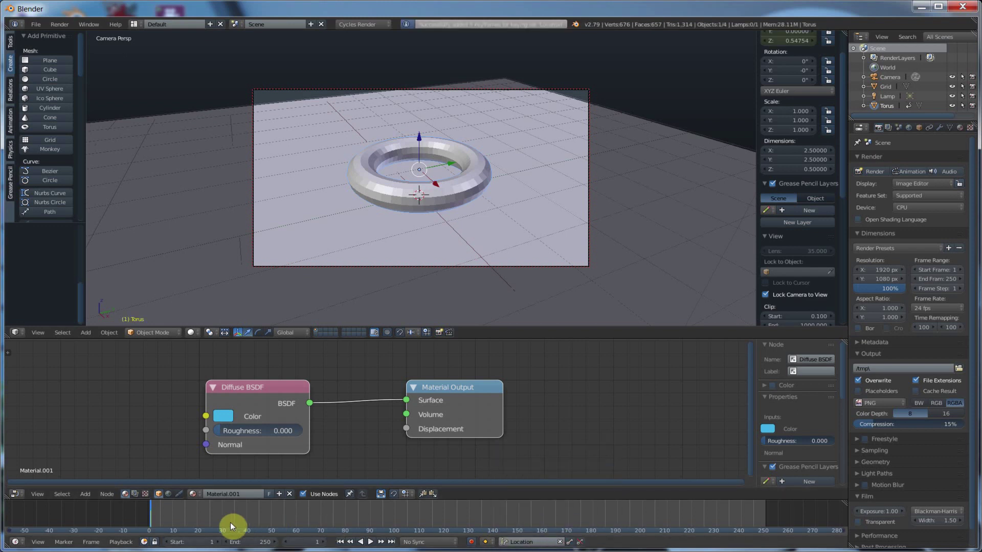
click(204, 519)
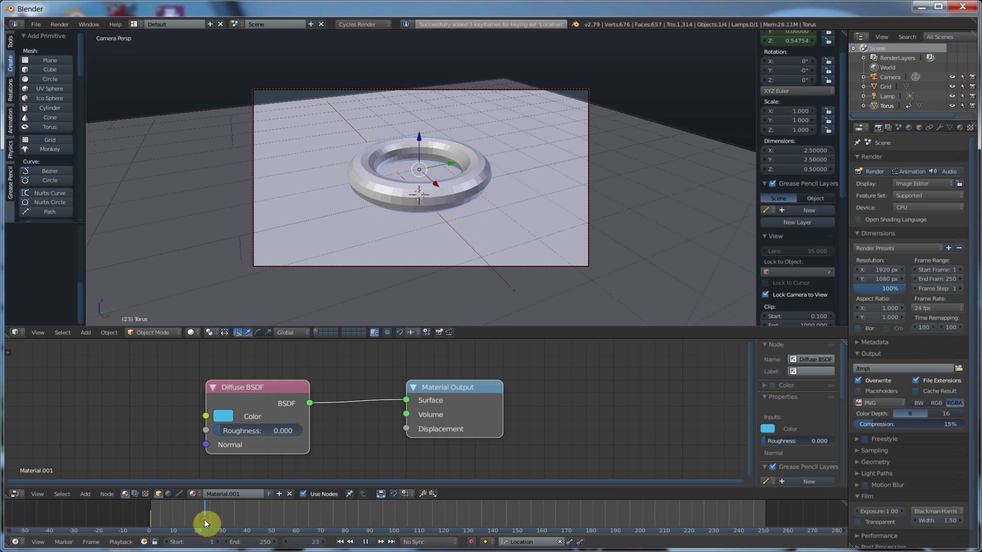
click(205, 519)
drag(209, 518, 208, 519)
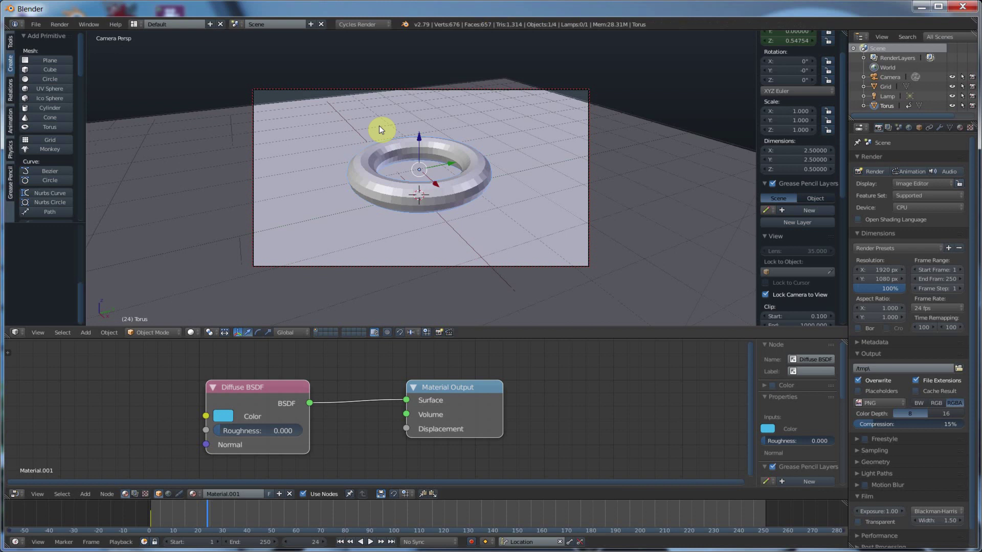
drag(417, 136, 397, 167)
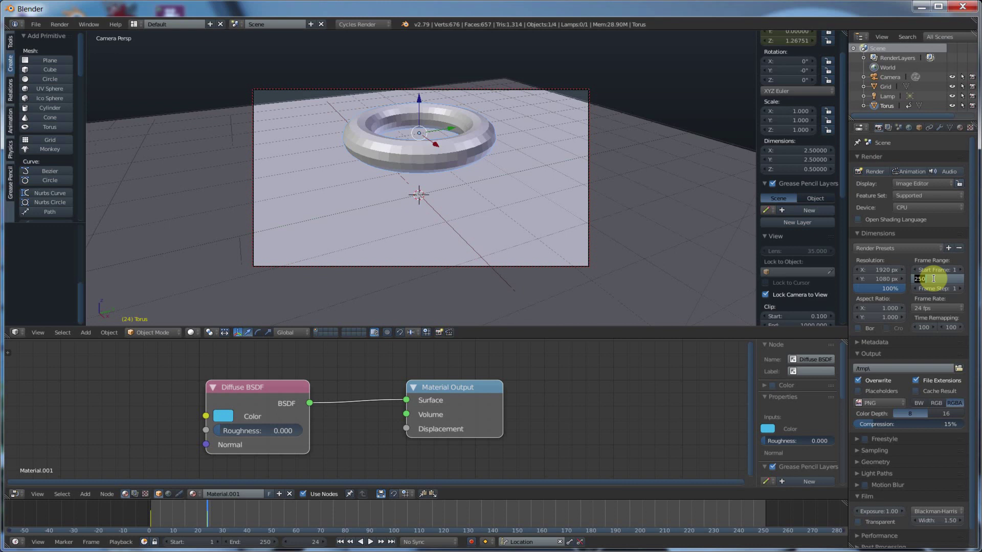
Set the animation end frame to 24 and frame the 0–24 range in the timeline
text(24)
key(Return)
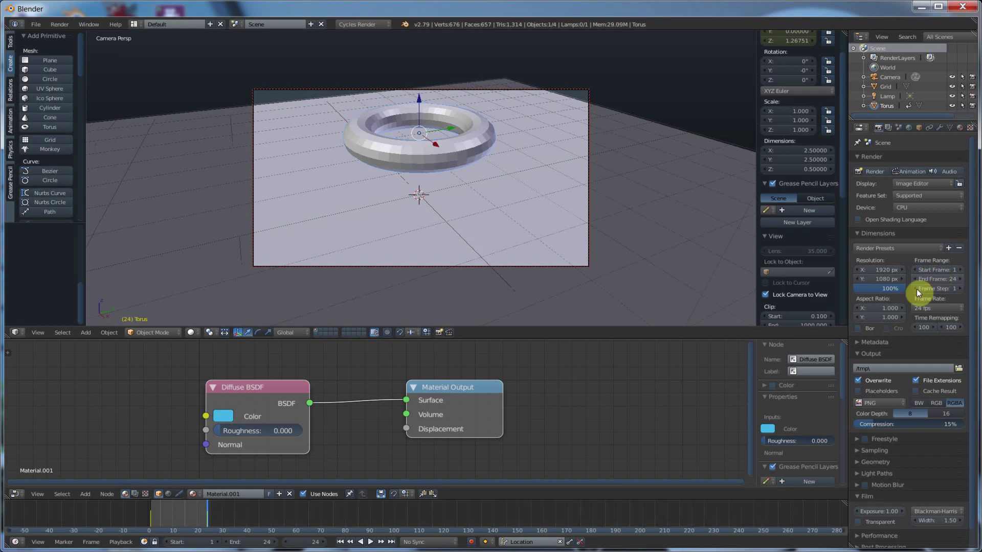
middle_drag(189, 513, 437, 513)
scroll(438, 513, up, 6)
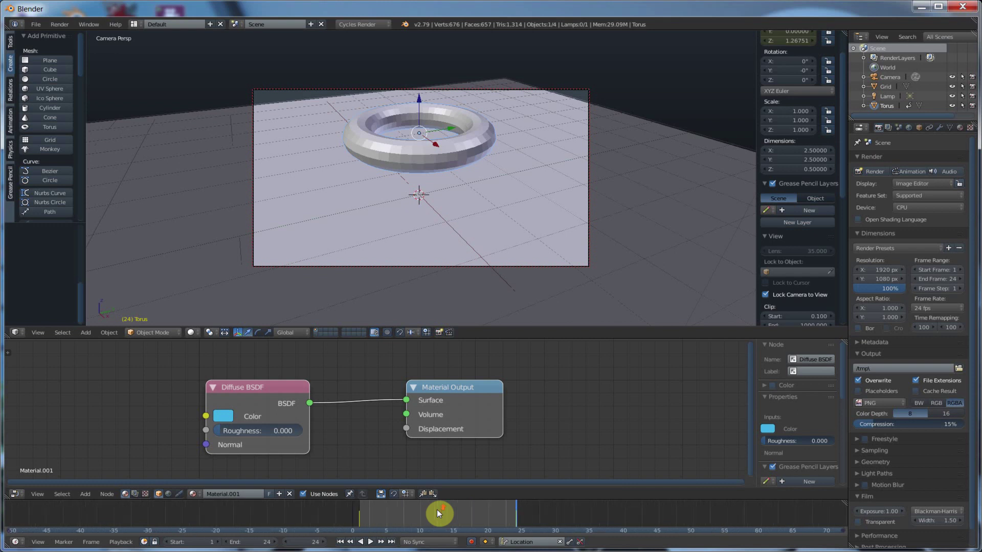
scroll(424, 517, up, 1)
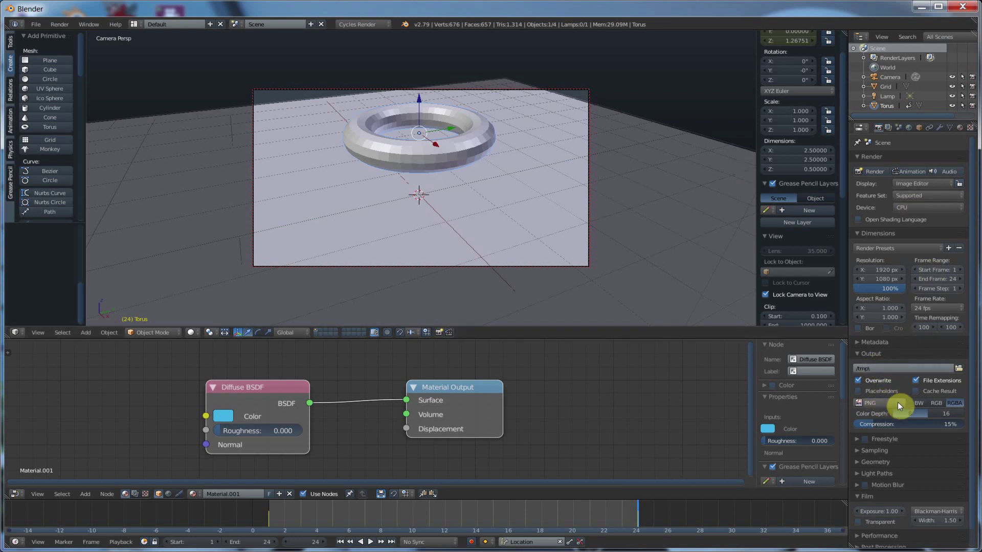
Keep PNG as the output format and lower its compression from 15% to 0%
click(874, 403)
drag(872, 422, 857, 424)
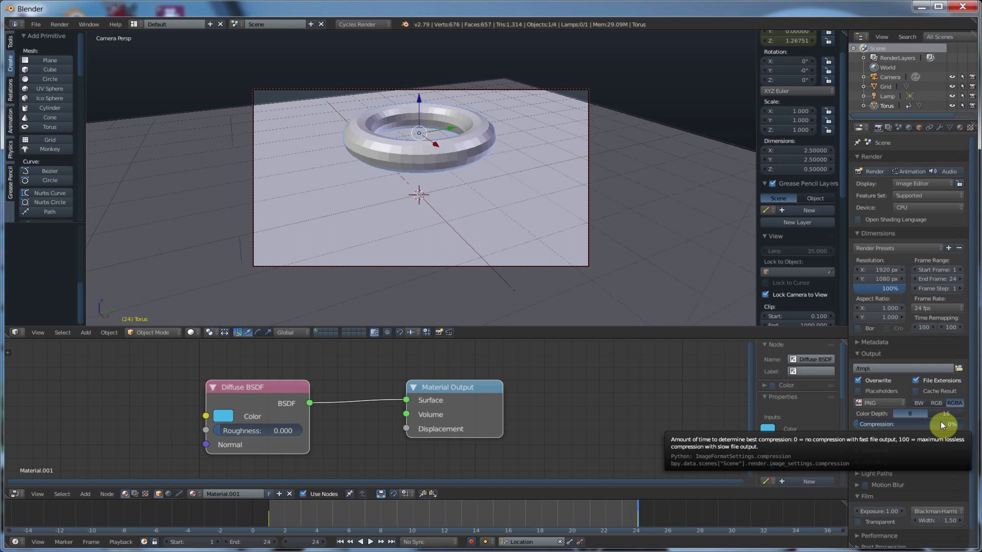
scroll(941, 421, down, 1)
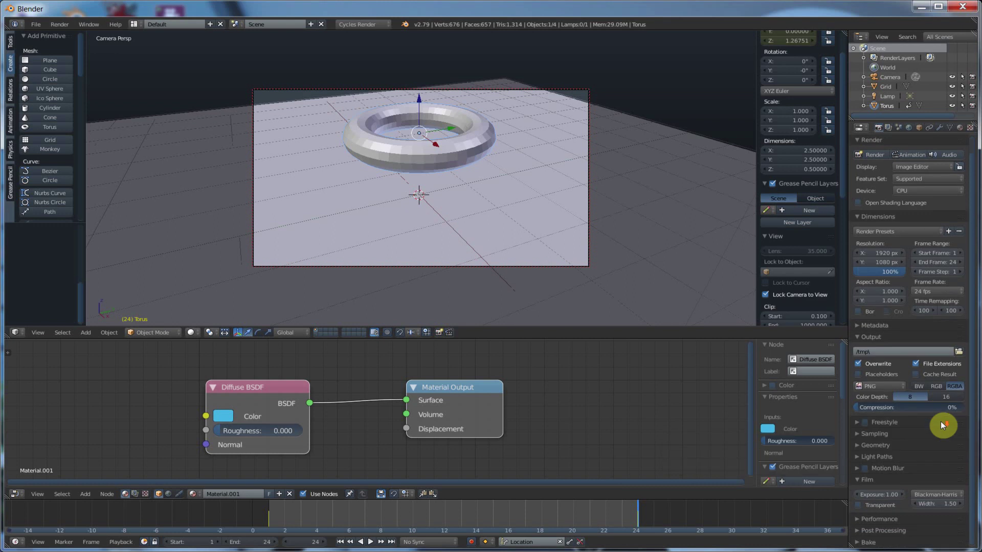
Apply the Final sampling preset, giving 24 render and 12 preview samples
click(874, 434)
scroll(871, 432, down, 5)
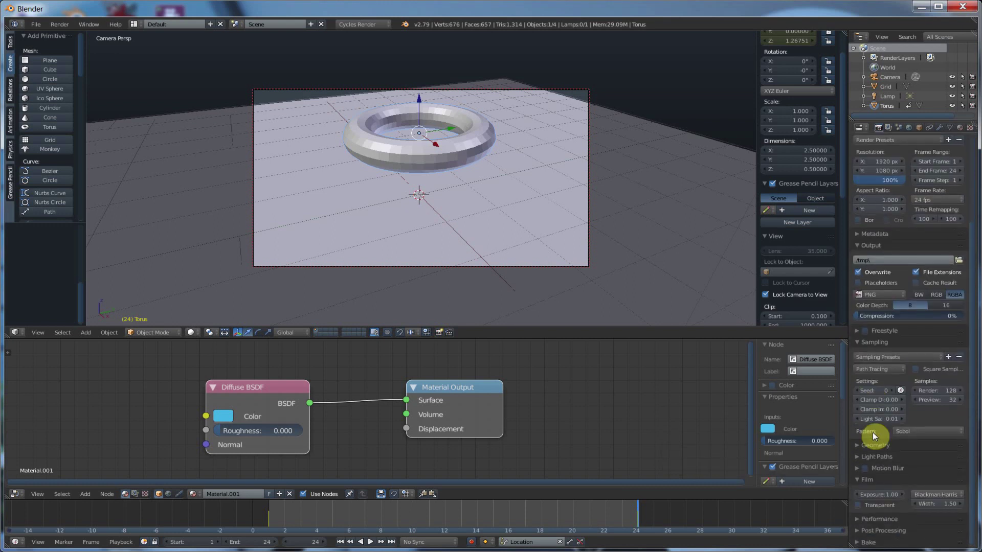
click(876, 357)
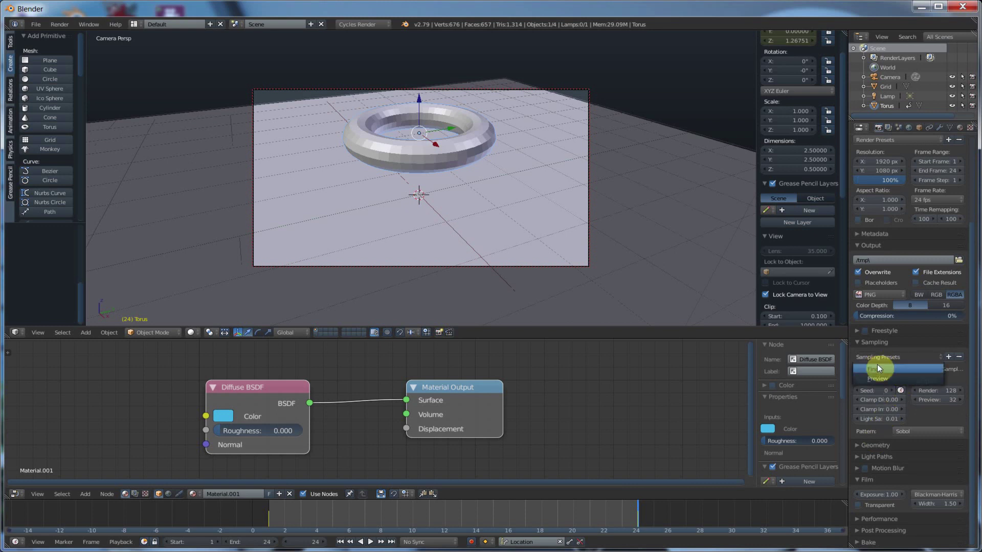
click(876, 368)
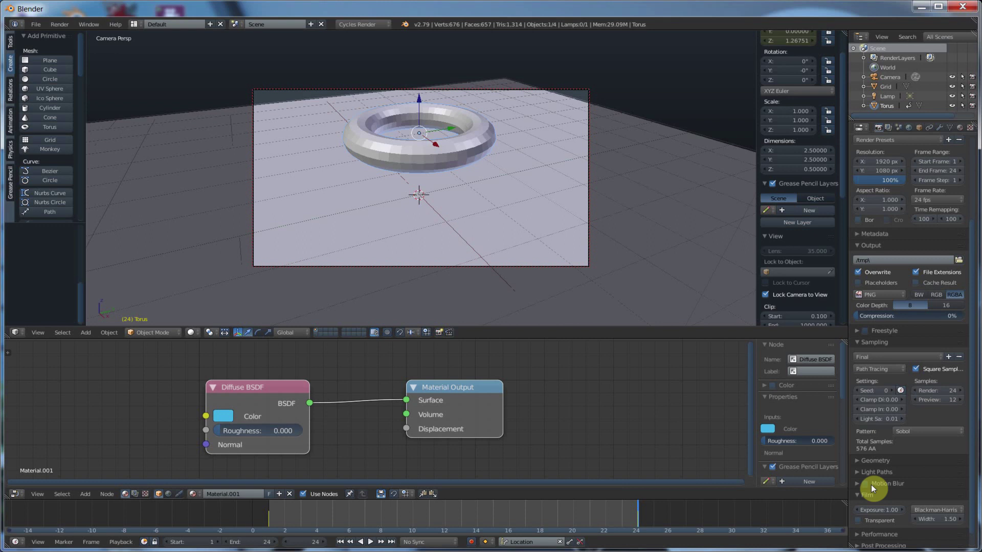
Enable Motion Blur in the Render properties and collapse its panel afterwards
click(859, 486)
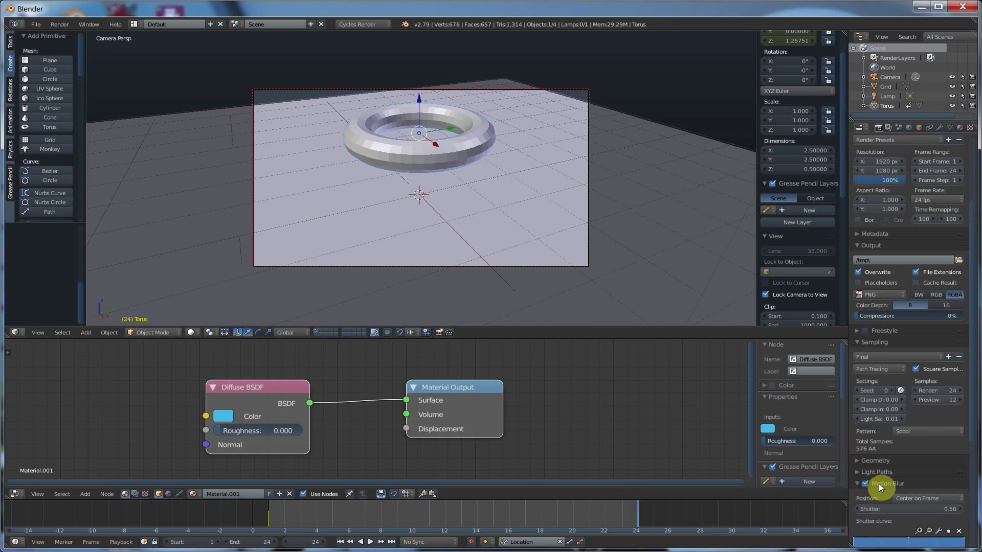
scroll(878, 485, down, 3)
click(865, 427)
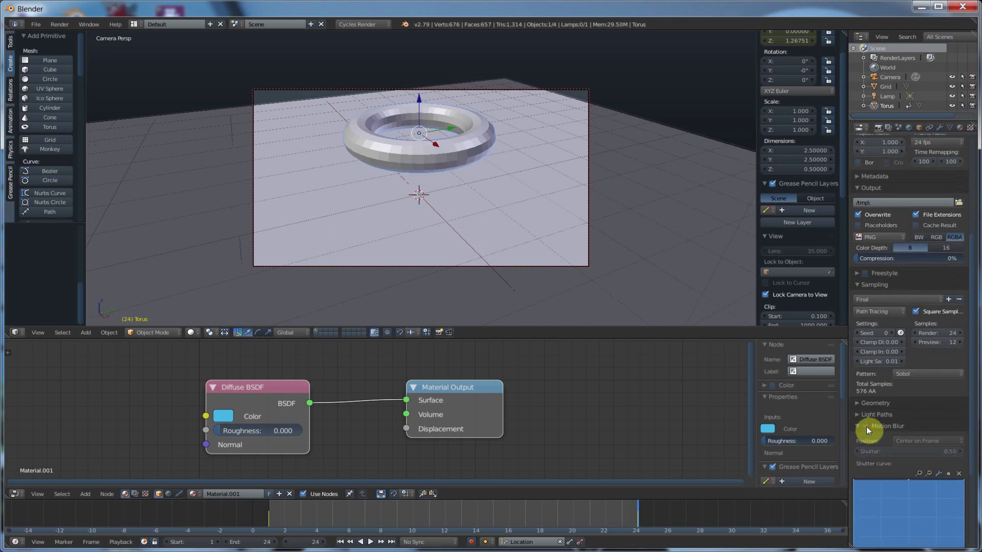
click(865, 427)
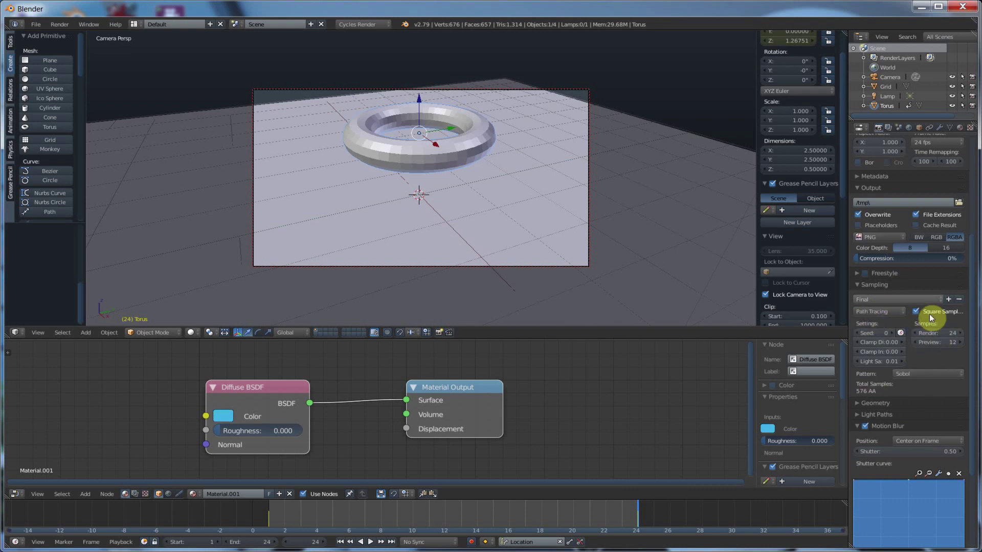
scroll(860, 428, down, 1)
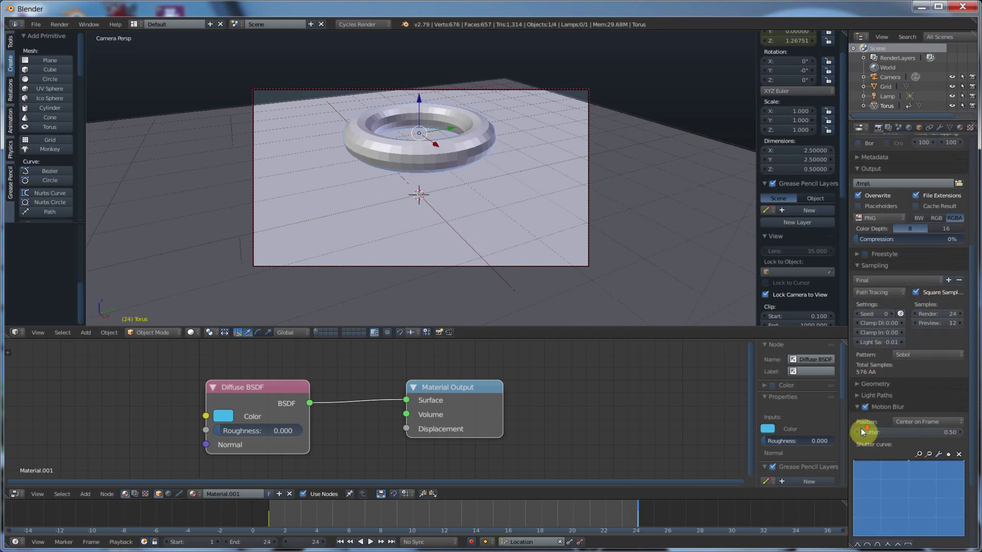
click(858, 408)
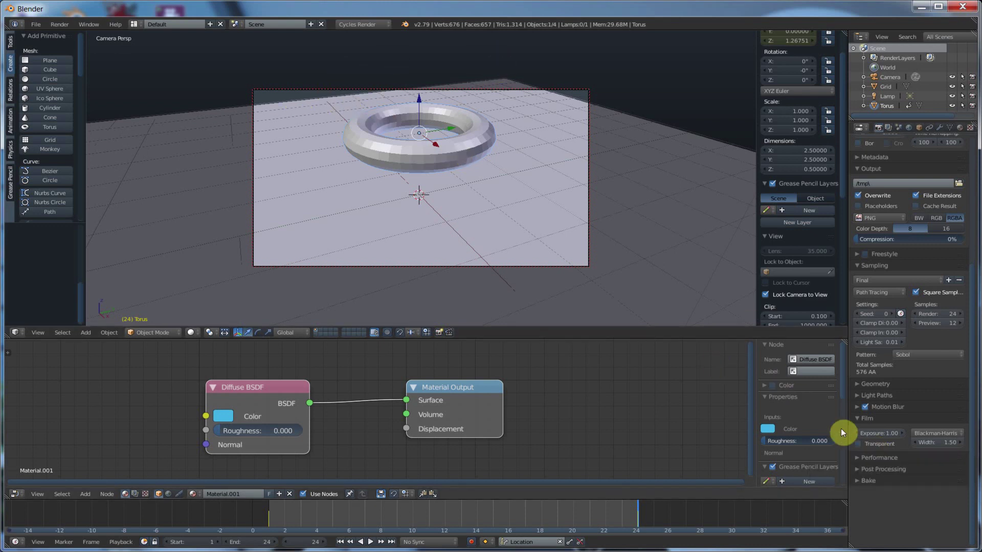
Orbit the locked camera lower for a side-on torus view and render the frame
click(859, 444)
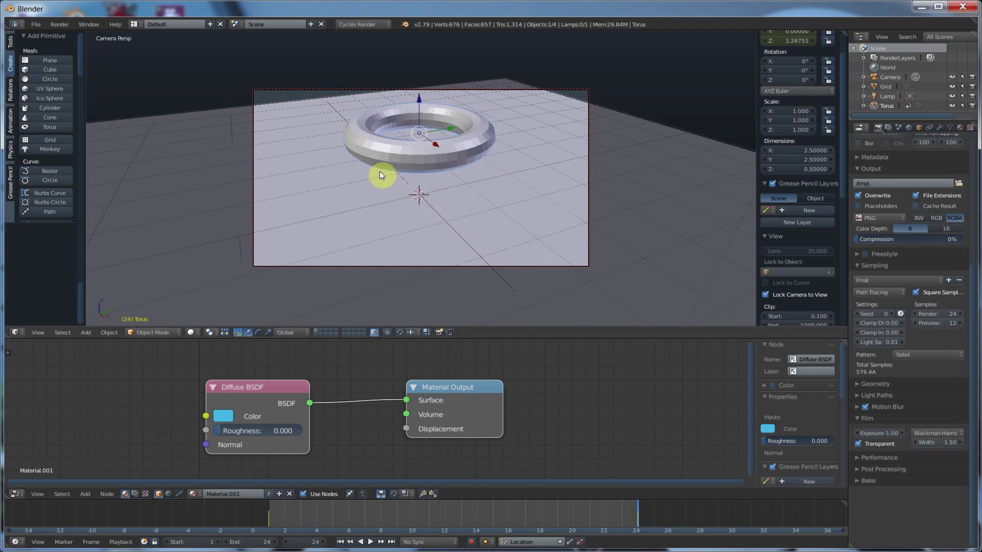
middle_drag(381, 193, 381, 173)
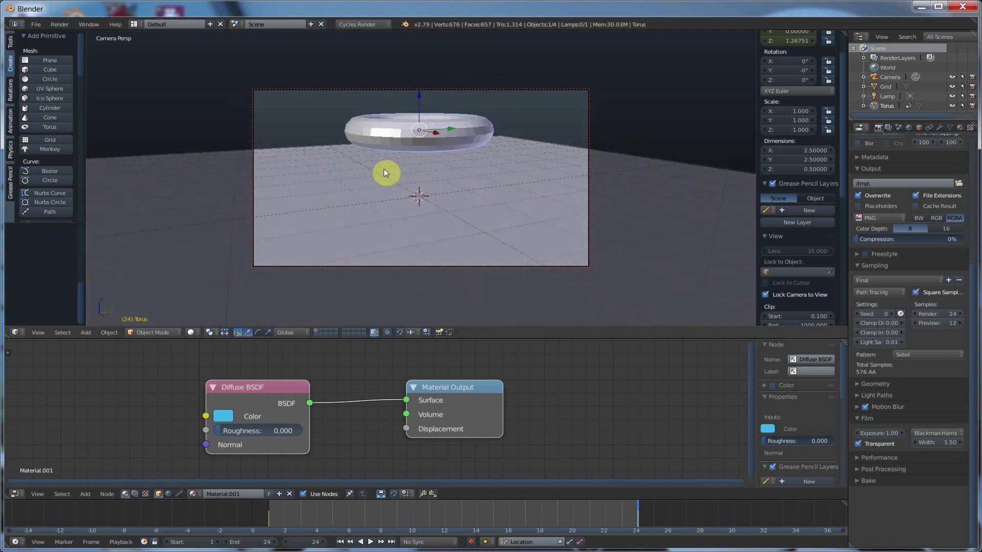
click(858, 444)
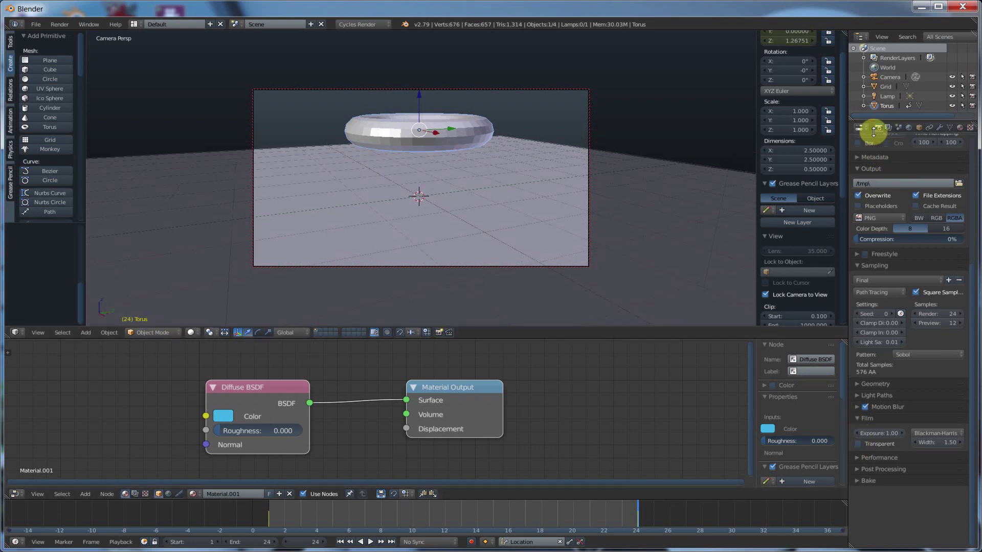
scroll(877, 212, up, 8)
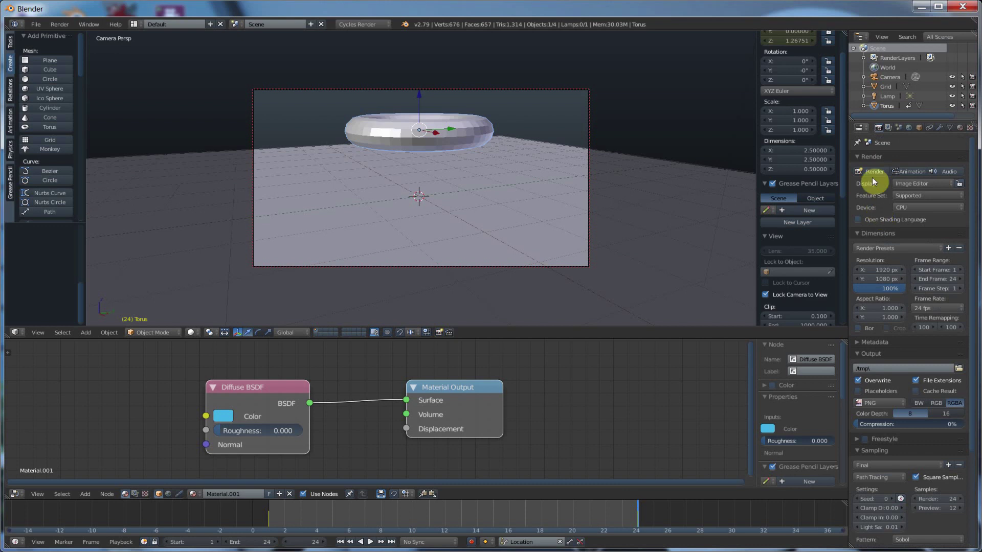
click(872, 173)
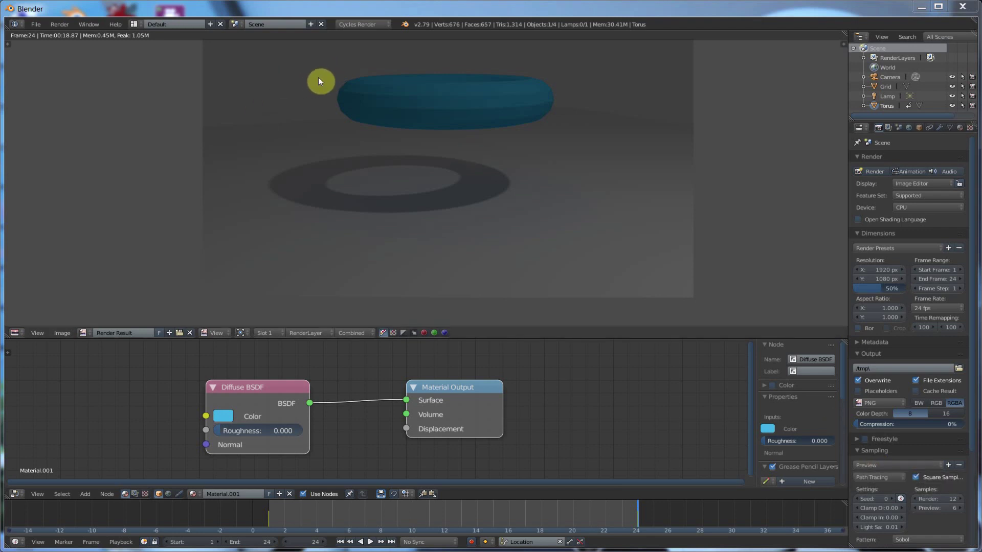
Display only the render's alpha channel, which appears solid white
click(405, 334)
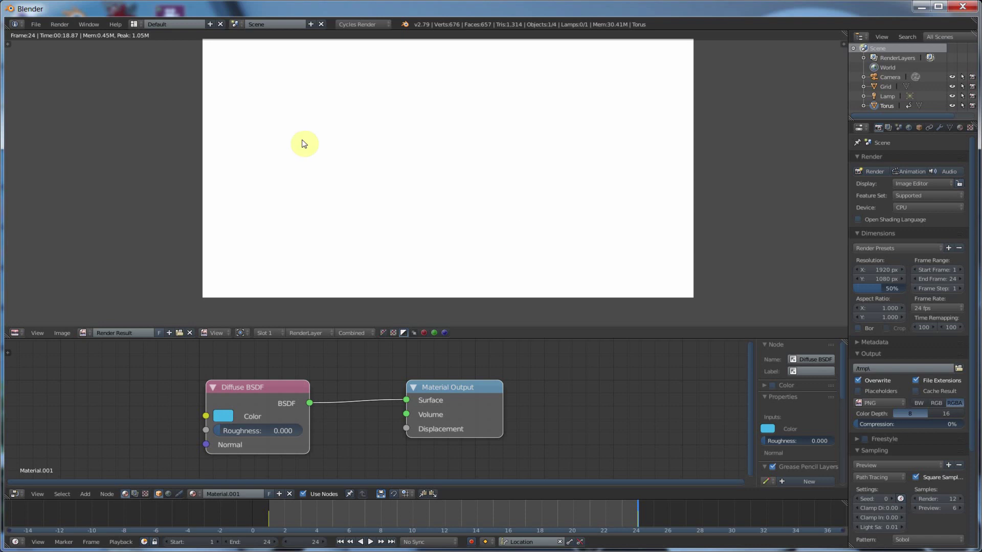
Inspect the render's alpha, Z-depth and individual colour channel views in the Image Editor
click(414, 333)
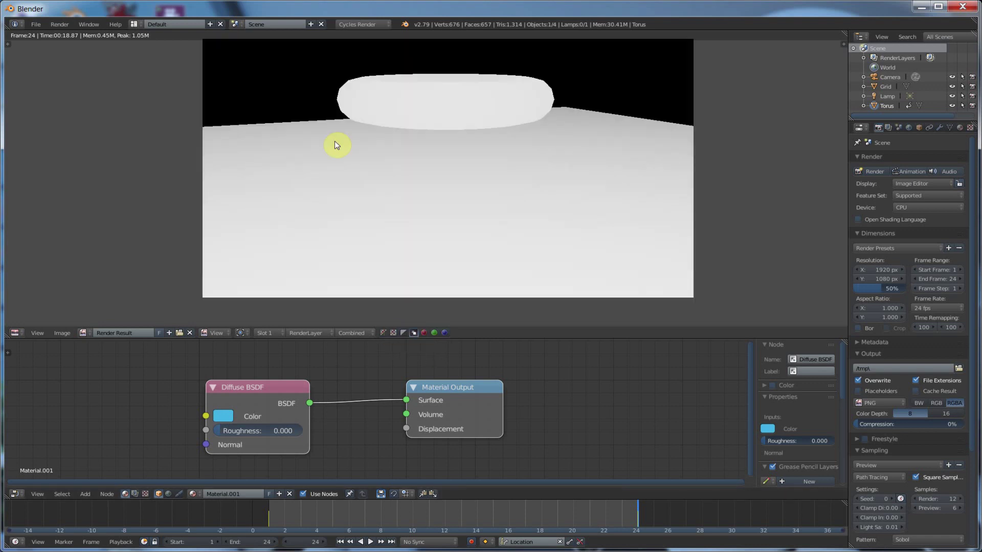
click(403, 333)
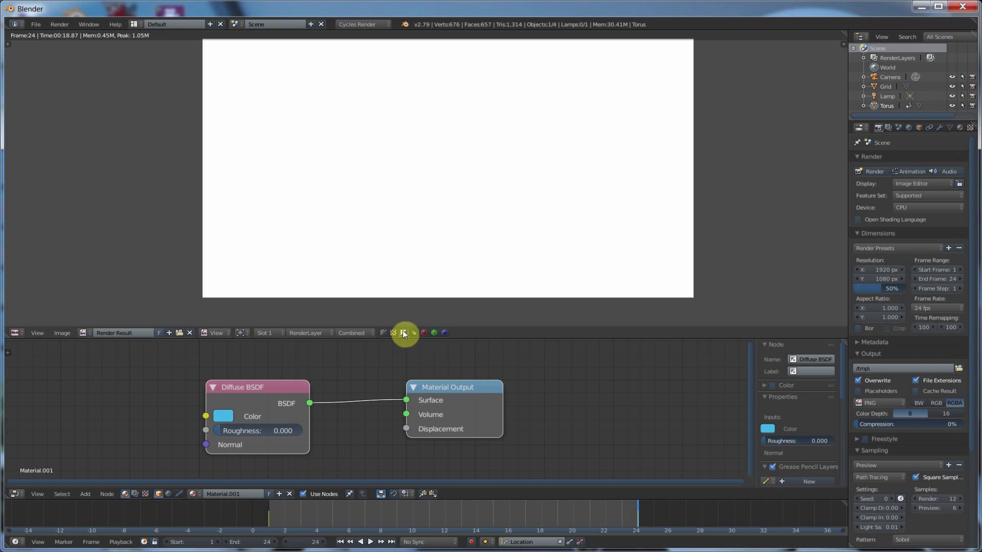
click(423, 333)
click(444, 334)
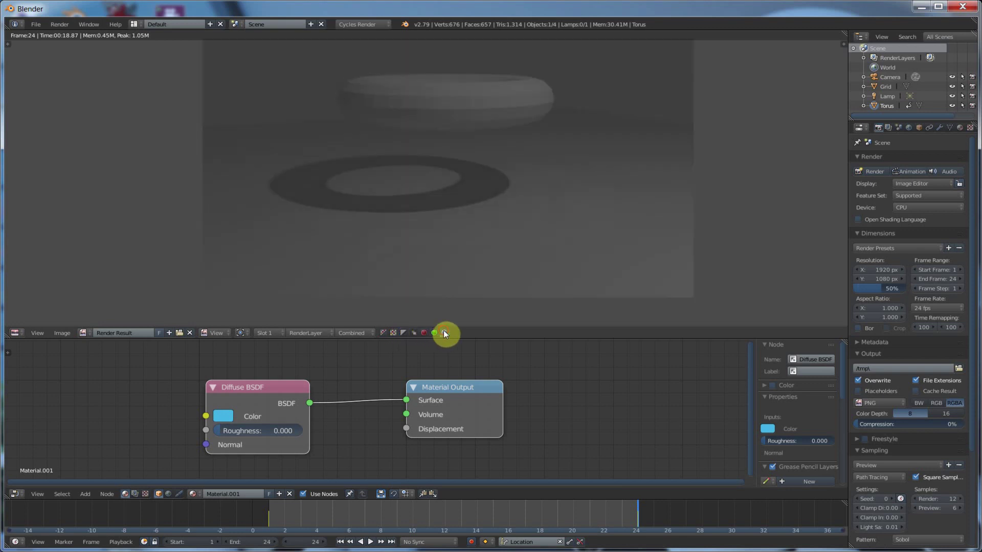
click(424, 333)
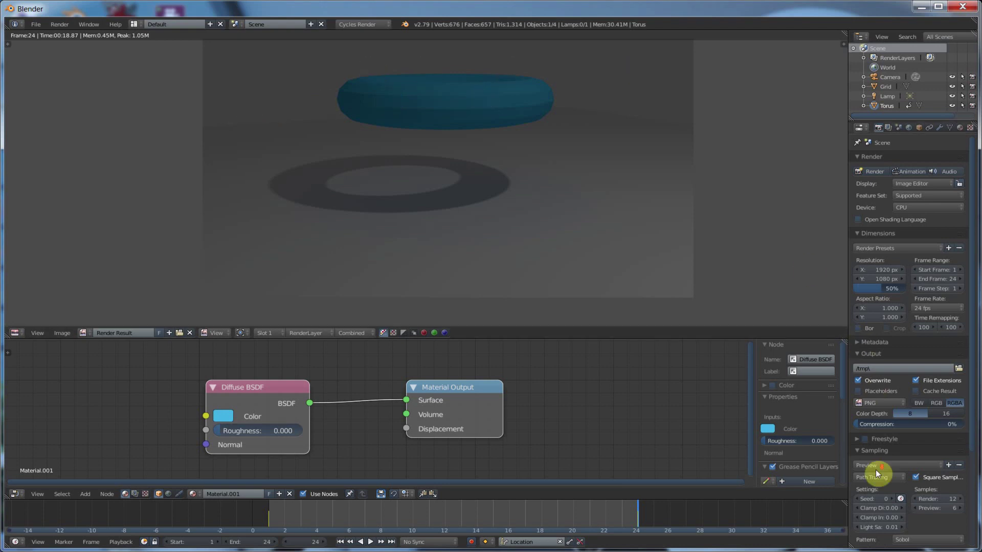
Re-render with Film Transparent on and view the new render's alpha channel
scroll(875, 469, down, 5)
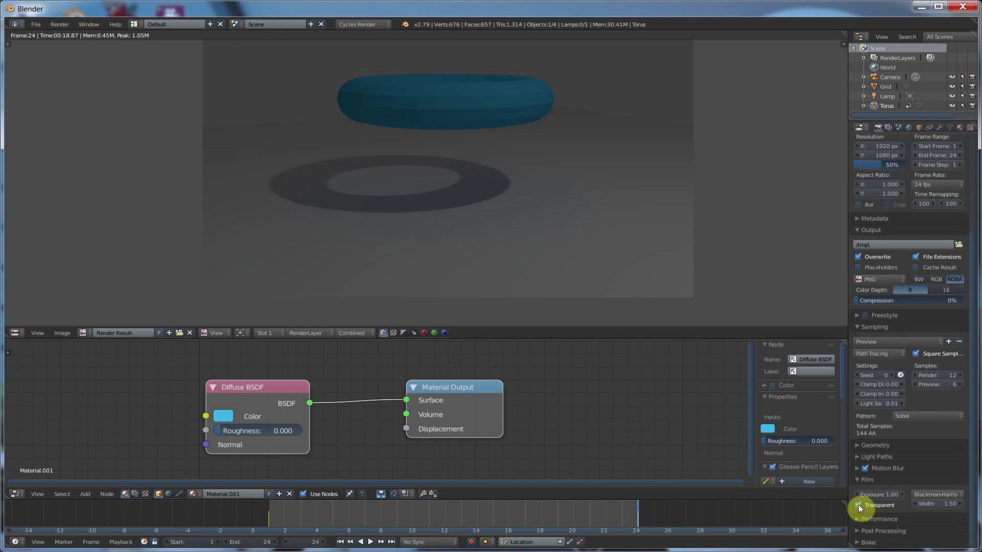
scroll(862, 220, up, 5)
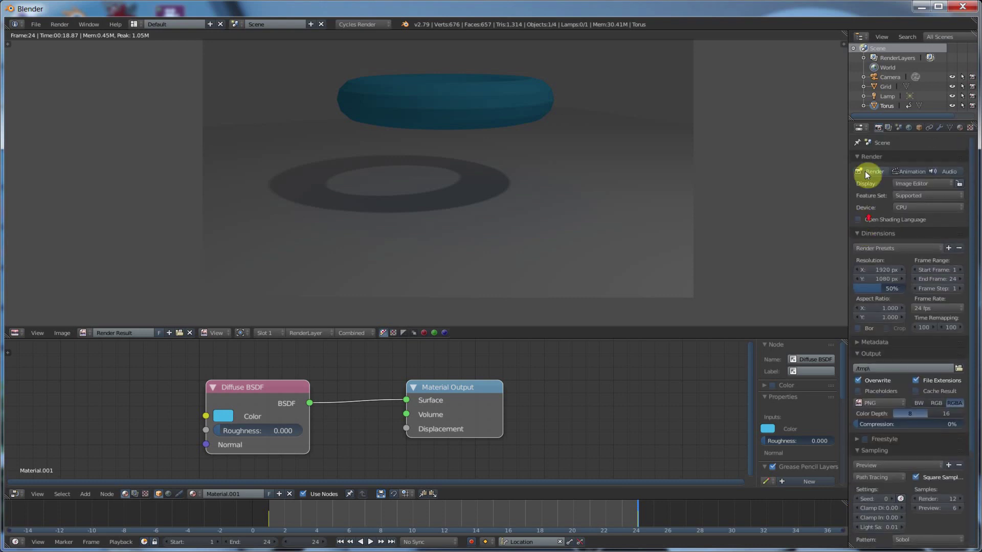
click(865, 174)
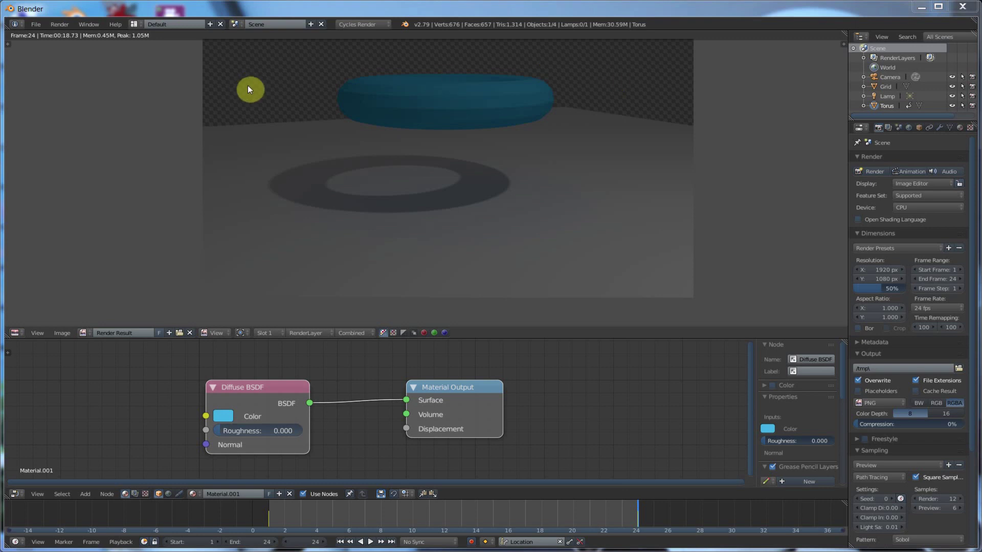
click(404, 333)
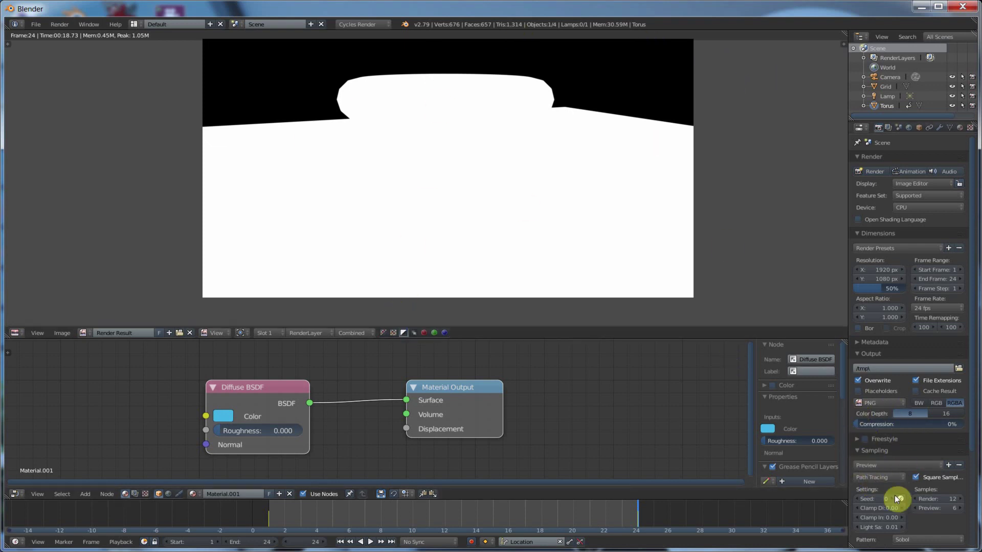
scroll(878, 460, down, 5)
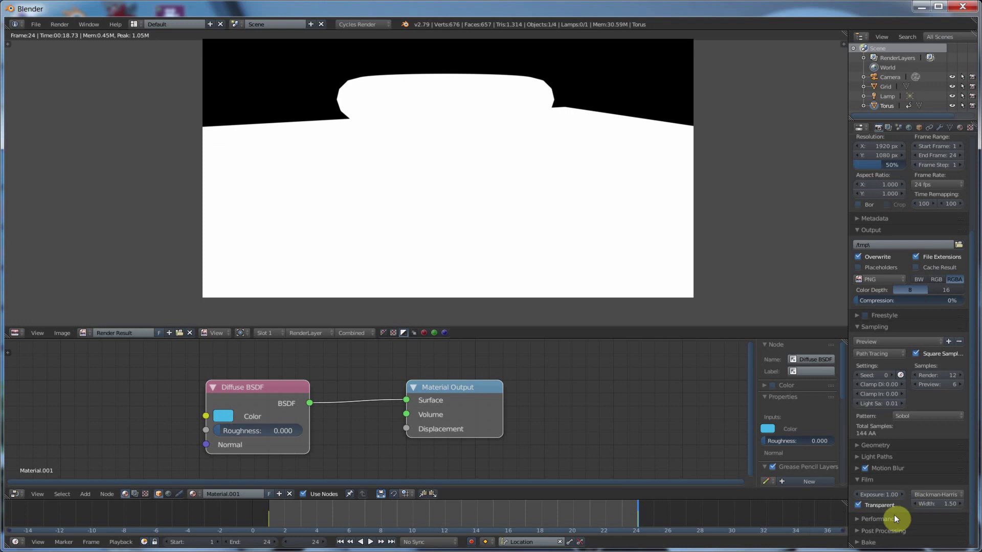
Expand the Performance and Bake panels, briefly opening Post Processing along the way
click(894, 518)
scroll(894, 460, down, 5)
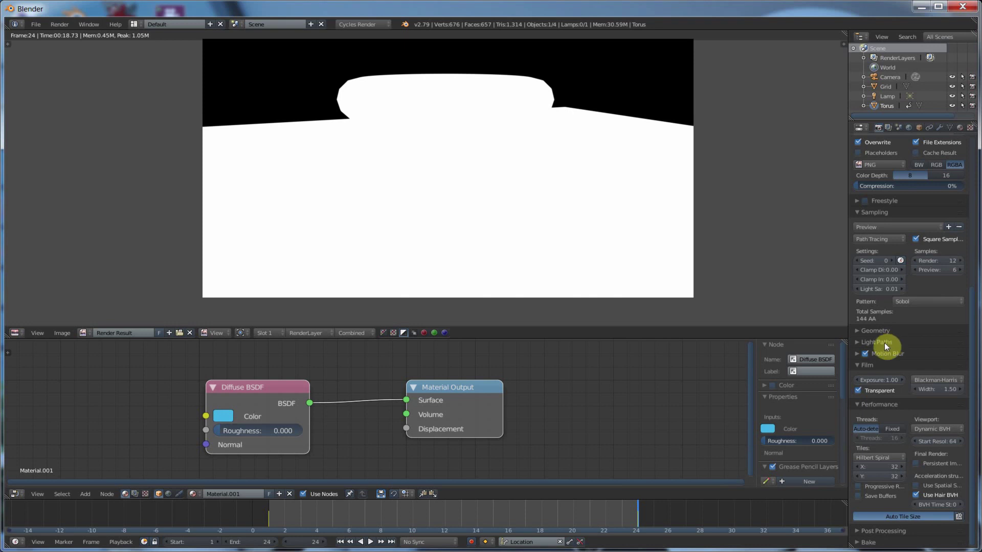
click(888, 531)
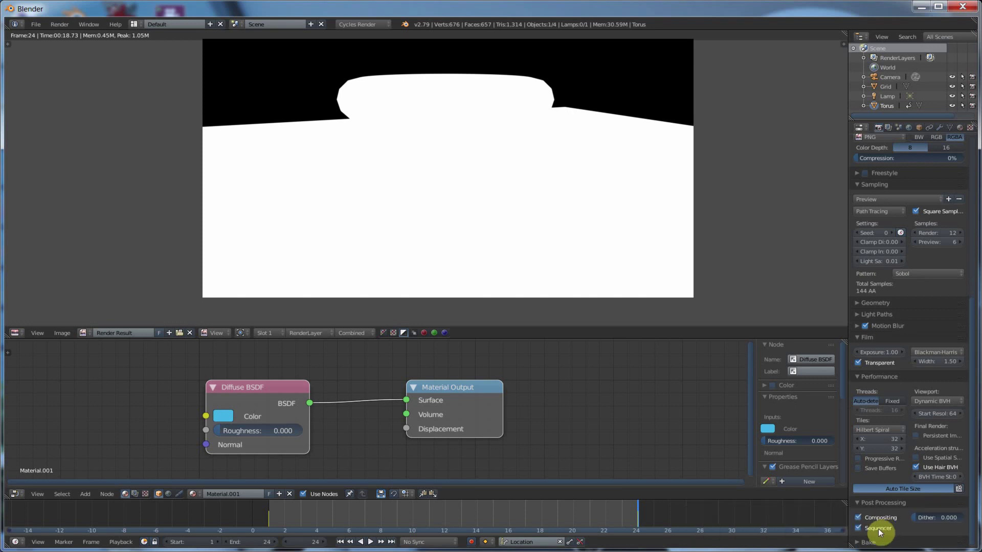
click(893, 503)
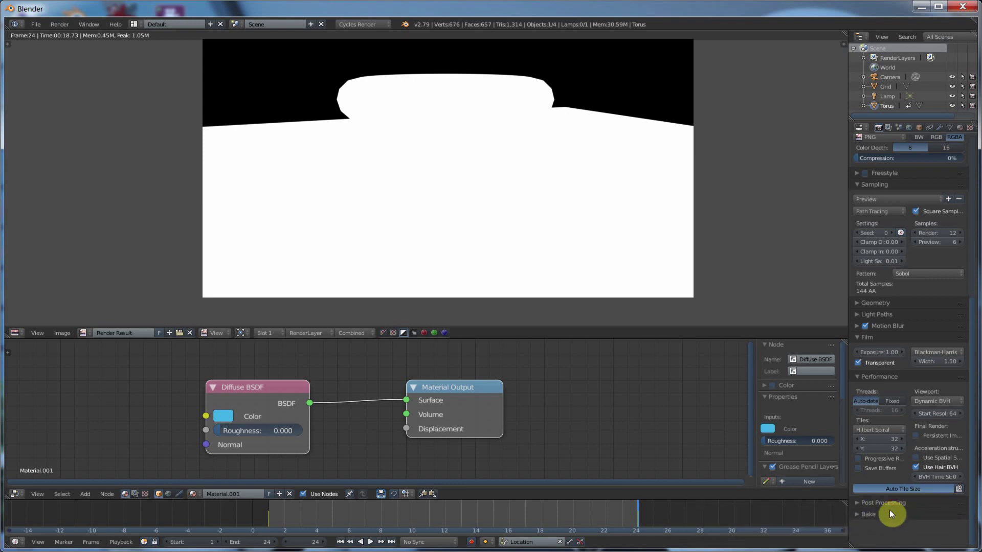
click(866, 516)
scroll(866, 517, down, 4)
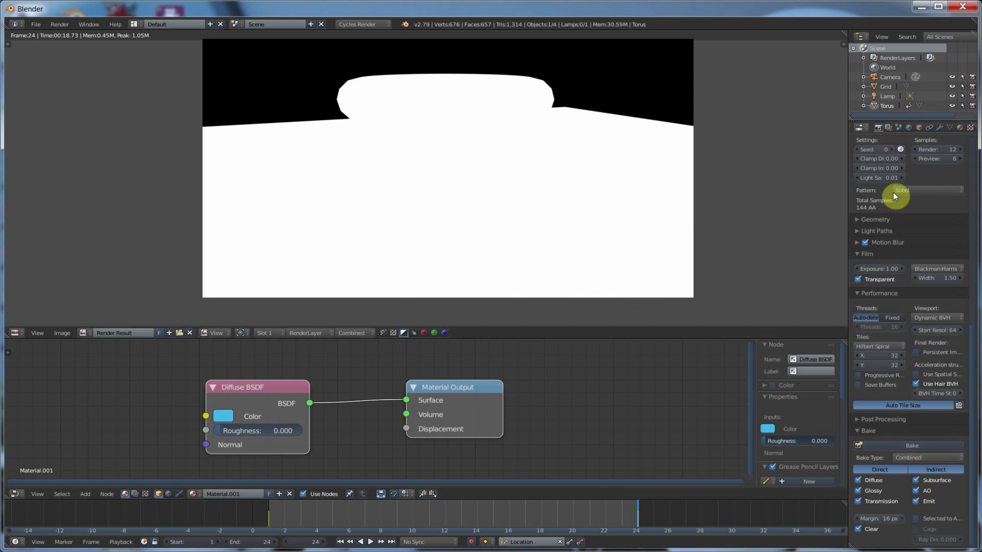
Collapse Bake and show the render in Color and Alpha, revealing the checkerboard background
click(867, 432)
scroll(898, 416, up, 12)
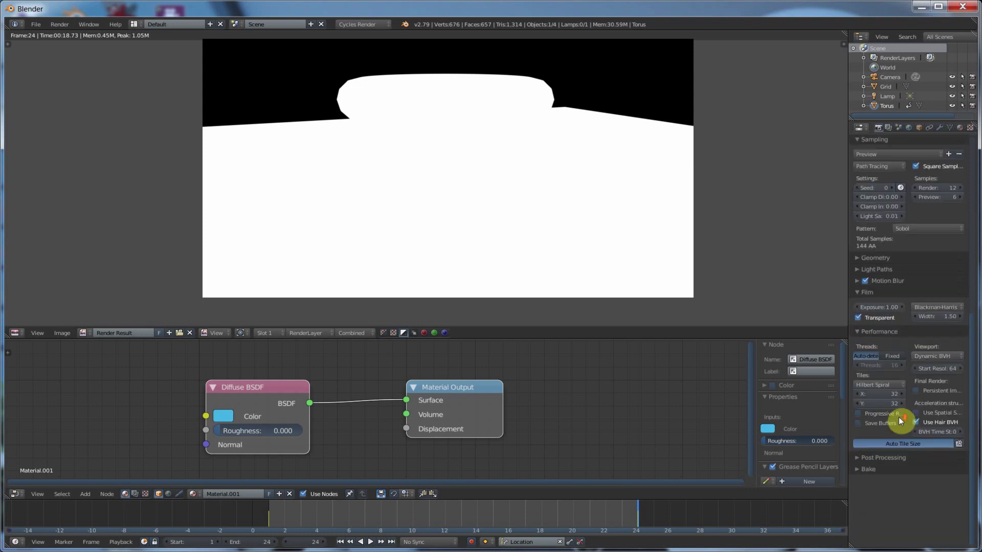
click(384, 333)
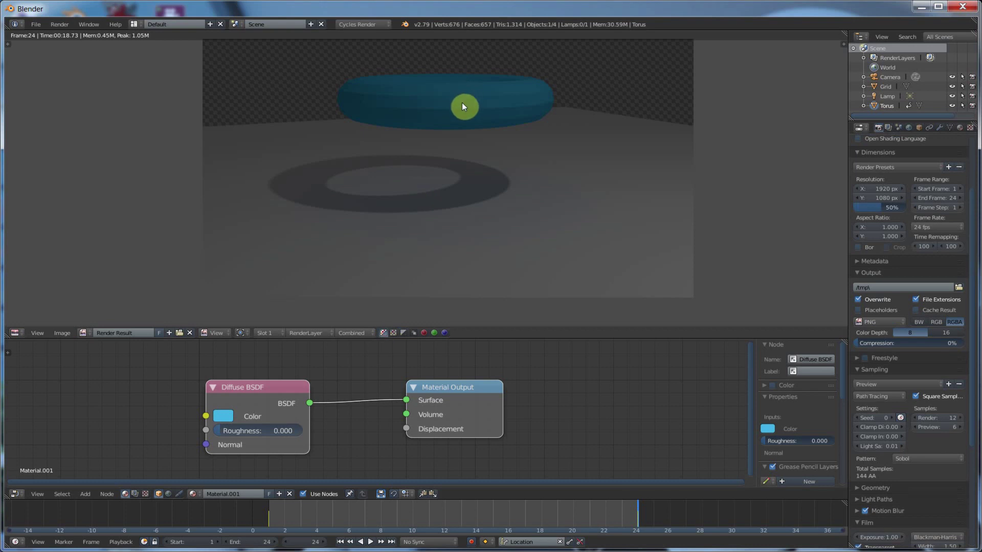
click(66, 334)
click(53, 333)
click(56, 333)
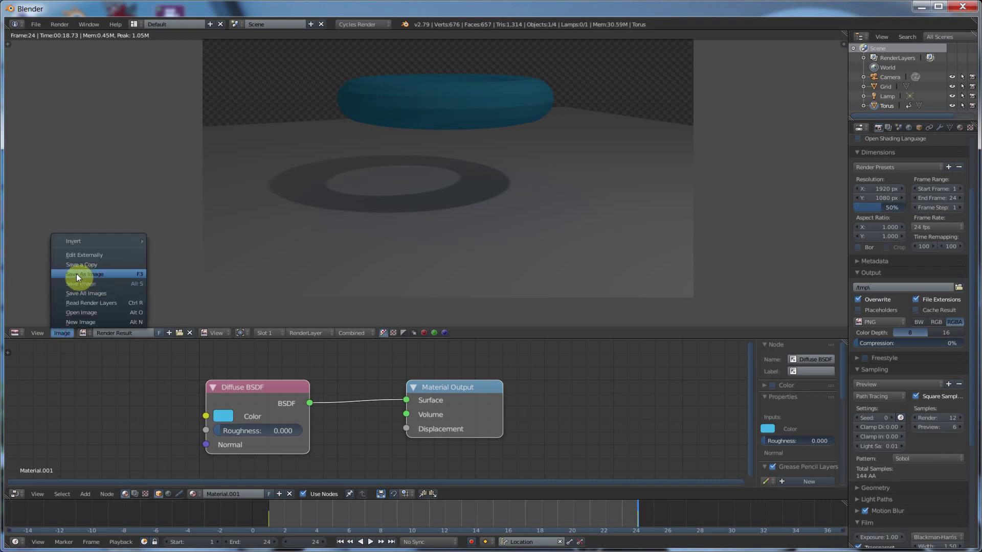